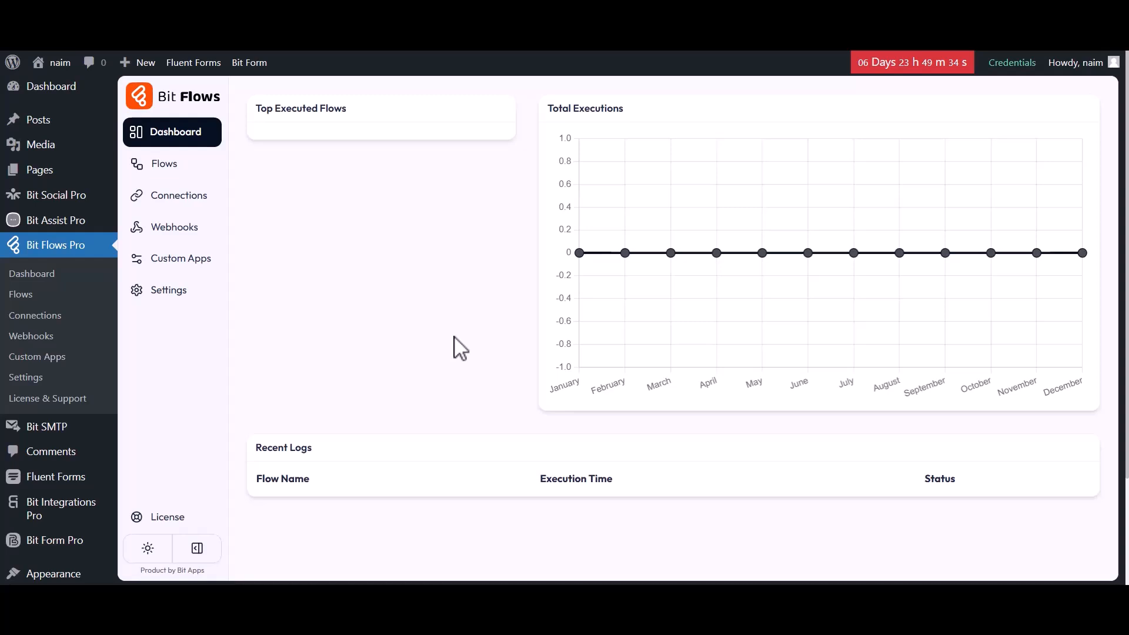
# Create a new flow from the Blank template with the title "Flow 1"
pyautogui.click(156, 172)
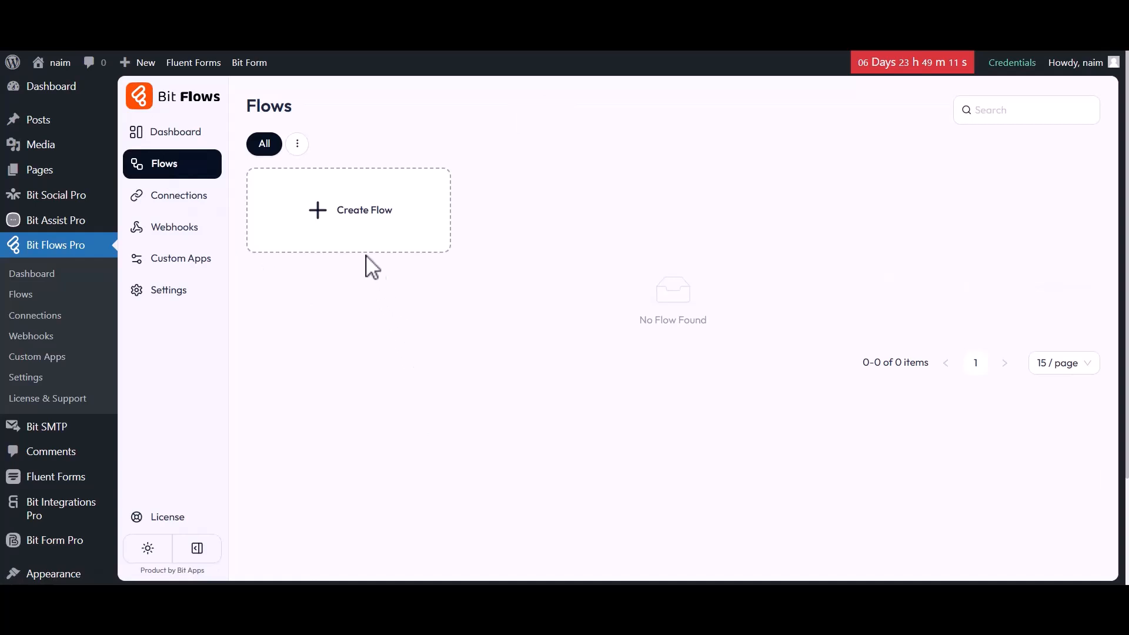
pyautogui.click(346, 217)
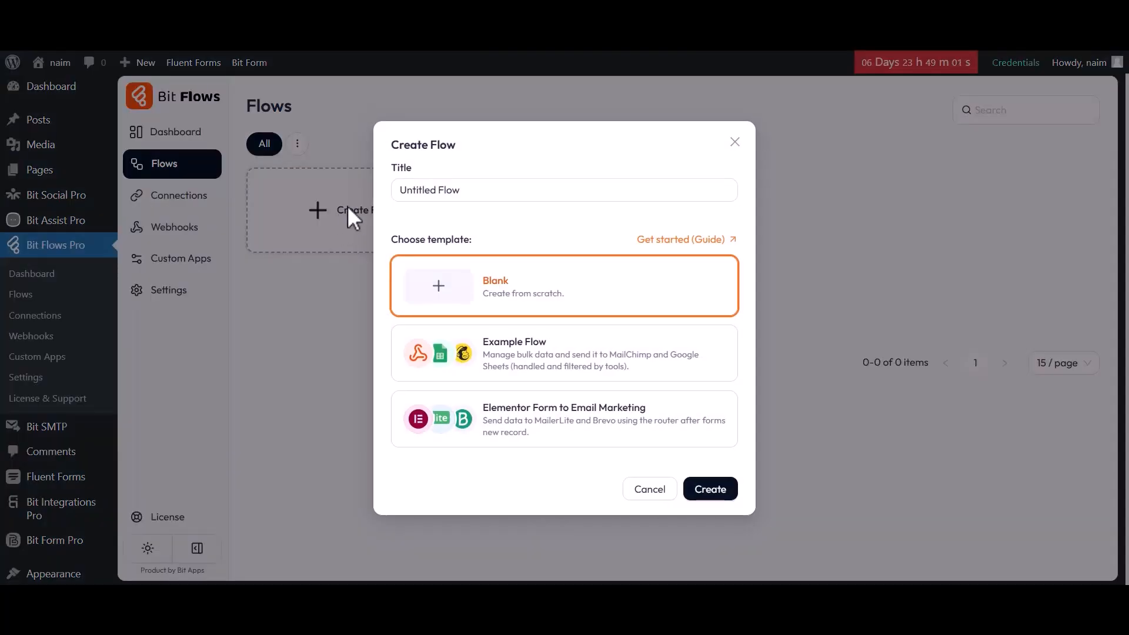
pyautogui.moveTo(399, 194); pyautogui.dragTo(461, 196)
pyautogui.write('Flow 1')
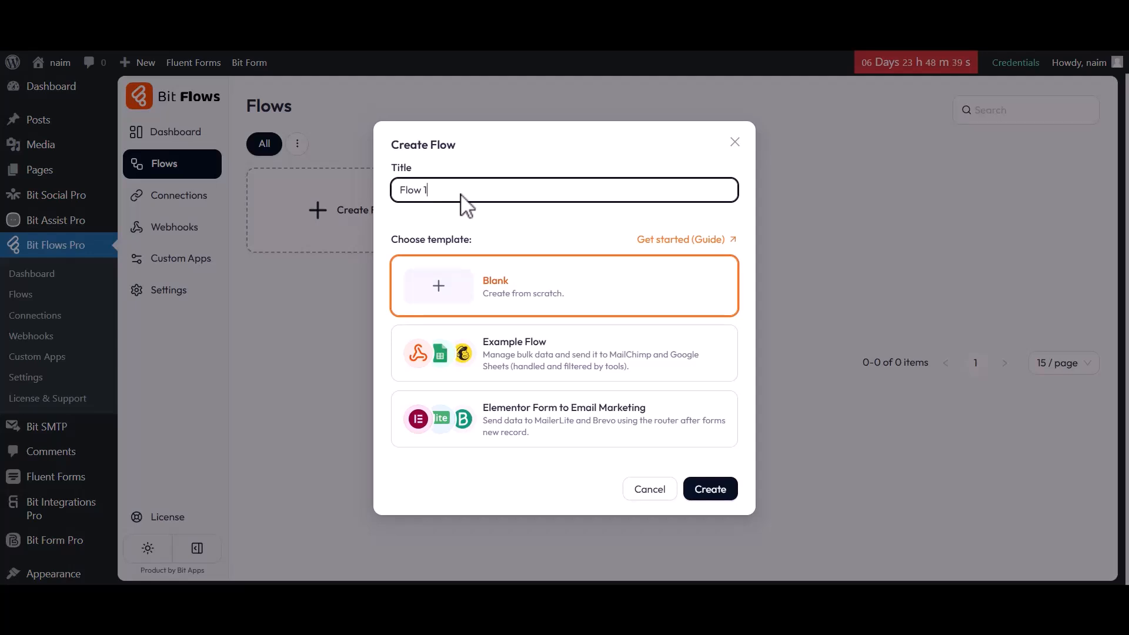
pyautogui.click(708, 490)
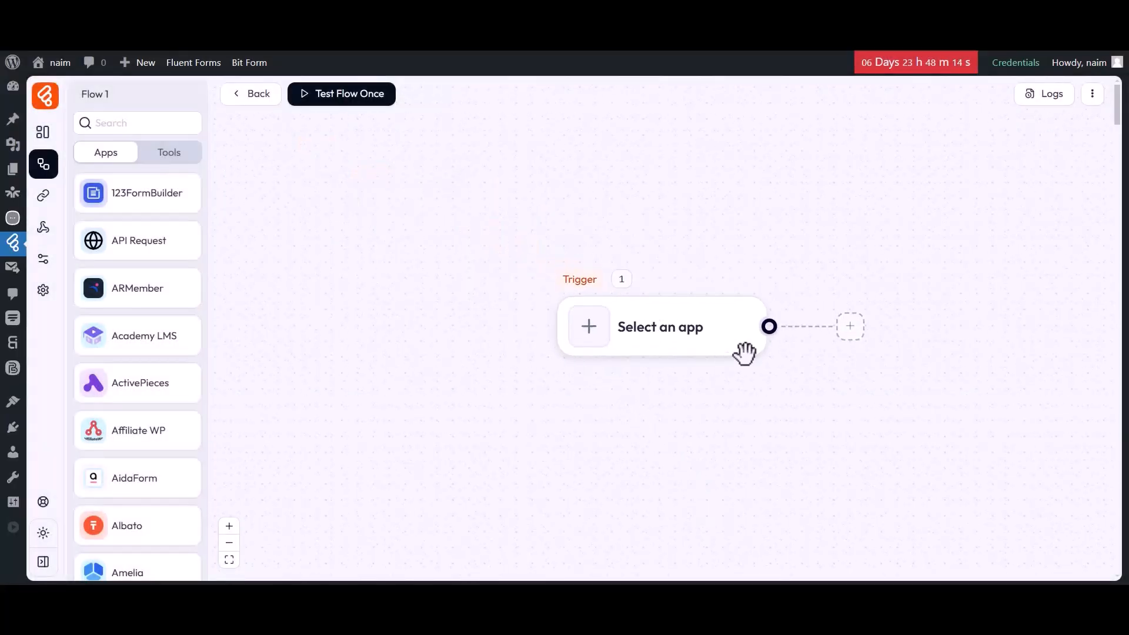
# Set the flow's trigger to the Fluent Forms "Submission Inserted" event
pyautogui.moveTo(638, 379); pyautogui.dragTo(311, 384)
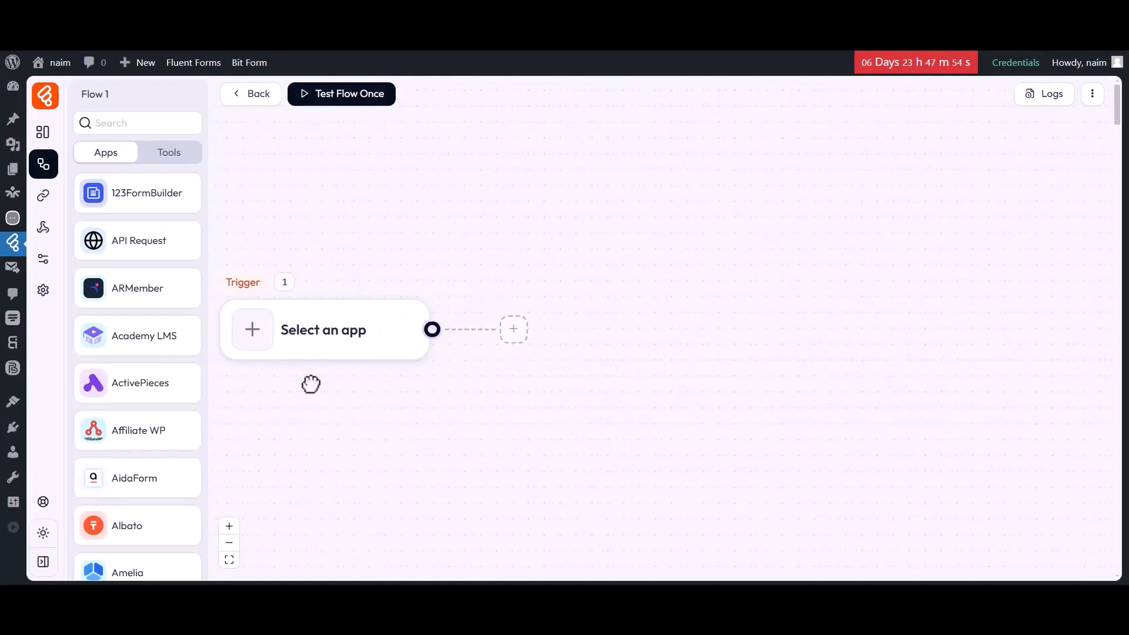
pyautogui.click(252, 334)
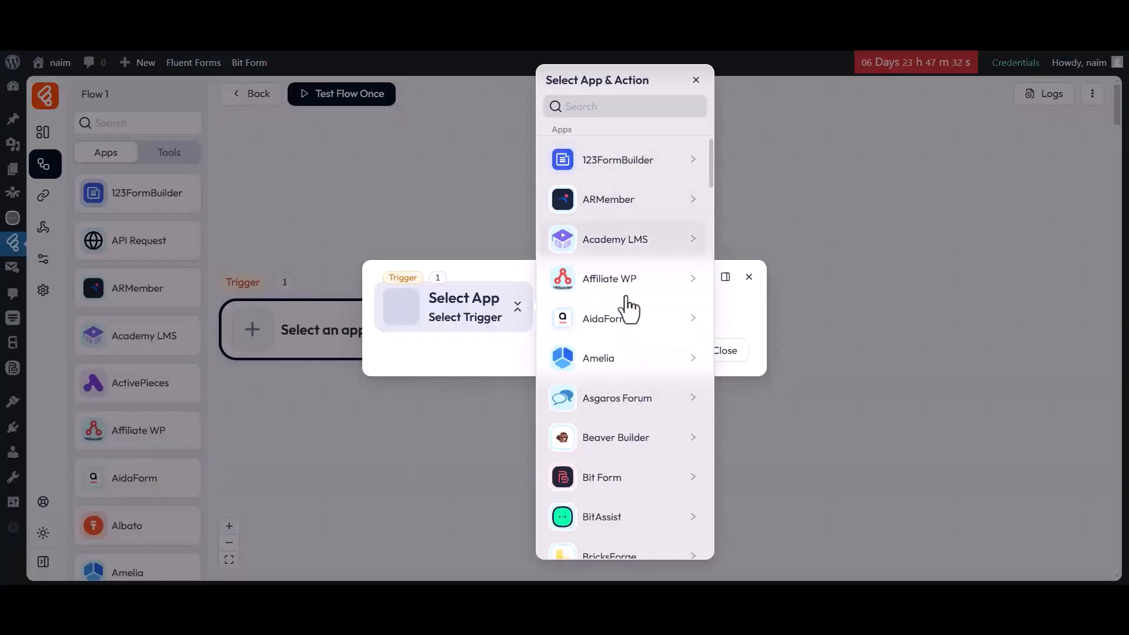
pyautogui.scroll(-5, 628, 466)
pyautogui.scroll(-7, 626, 468)
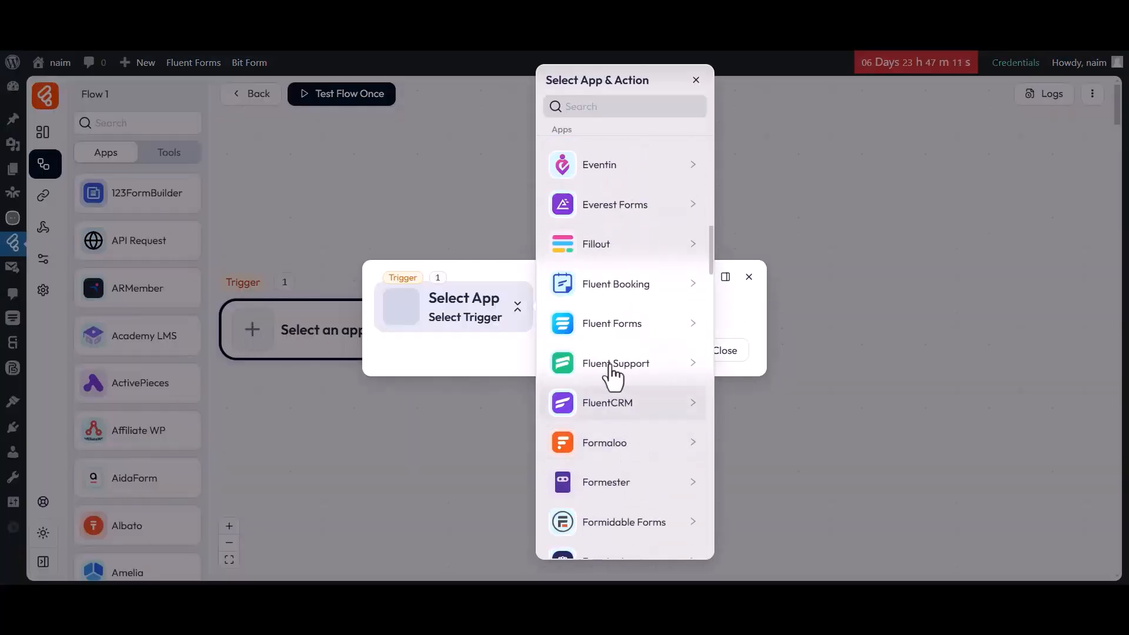
pyautogui.click(601, 333)
pyautogui.click(735, 177)
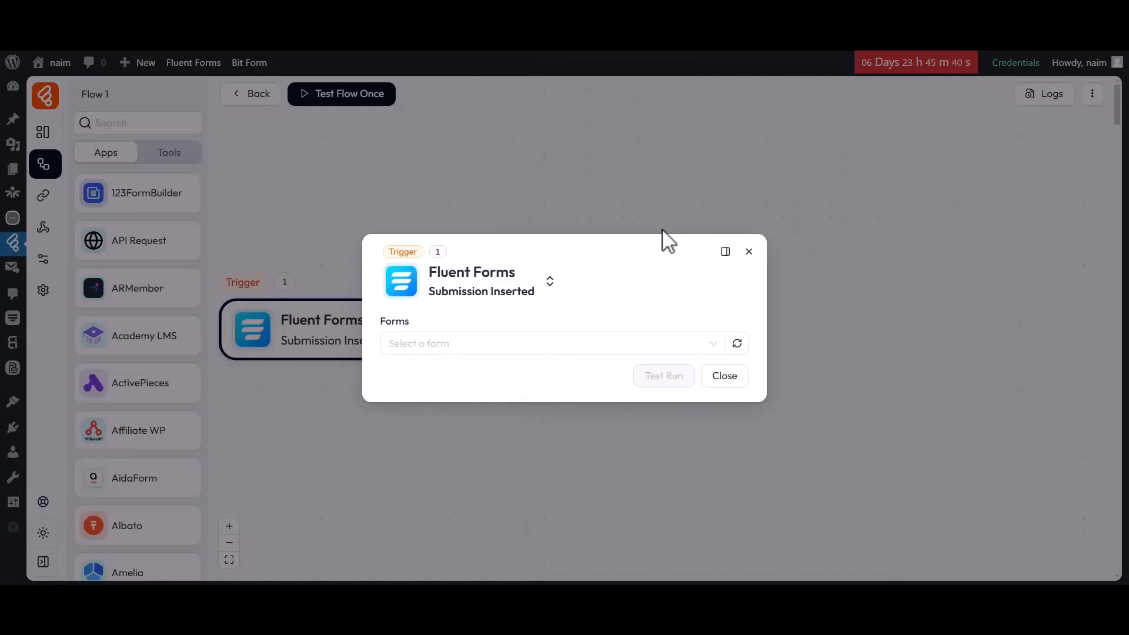
# Choose Simple Contact Form for the Fluent Forms trigger and start listening for a response
pyautogui.click(471, 343)
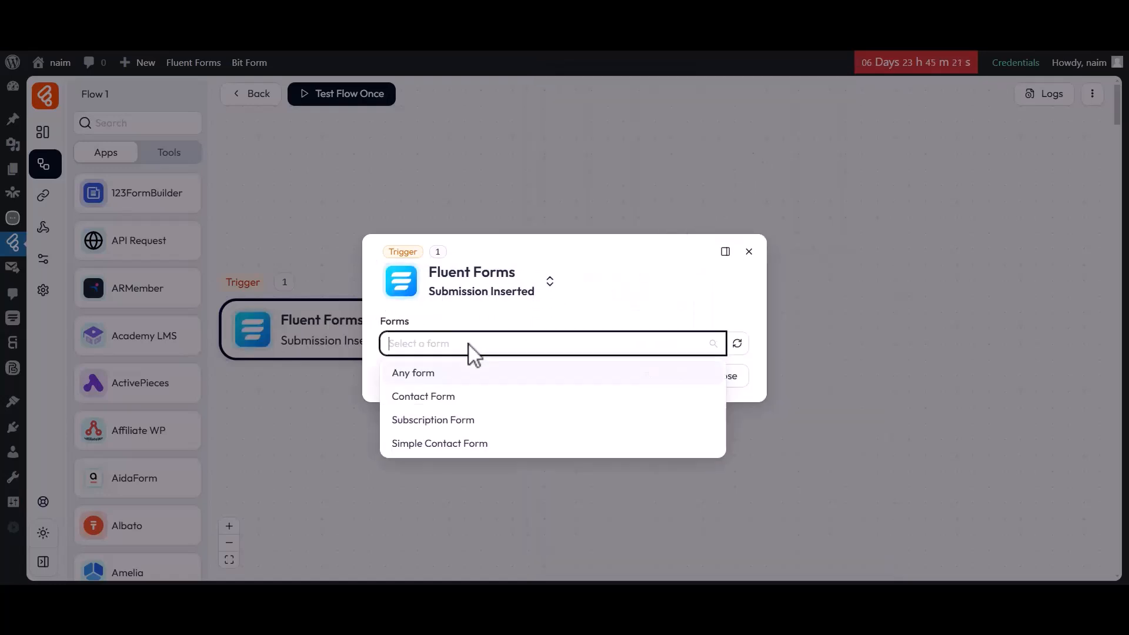
pyautogui.click(435, 444)
pyautogui.click(436, 317)
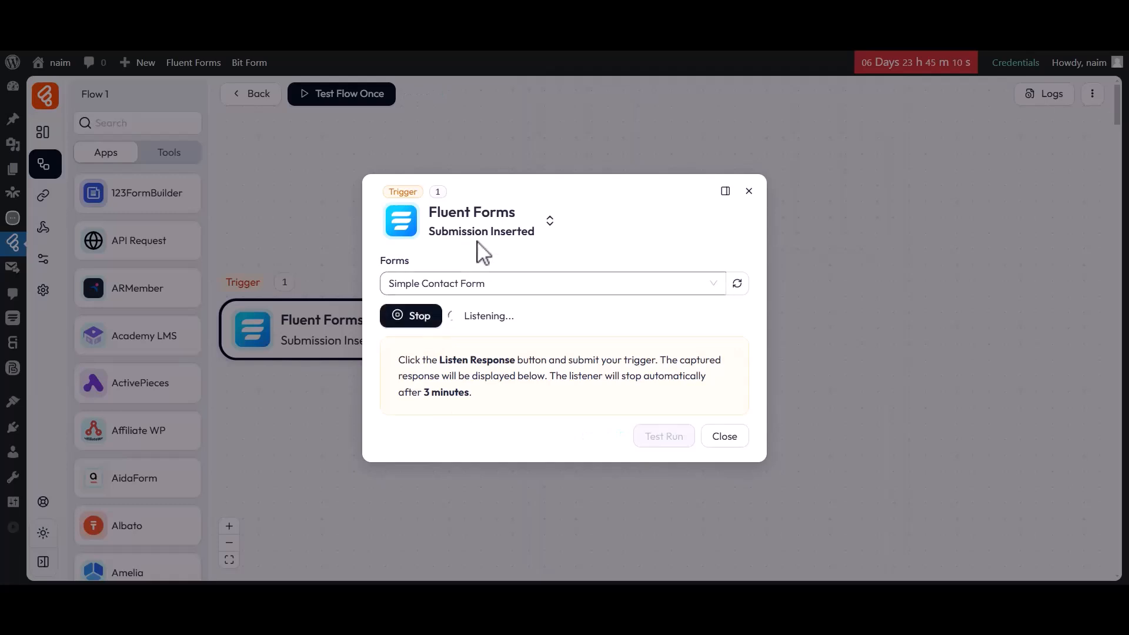
# On the Fluent Forms page, submit a test entry with the name "Bit Apps" and the support e-mail address
pyautogui.click(693, 17)
pyautogui.click(378, 270)
pyautogui.write('Bit Apps')
pyautogui.click(331, 337)
pyautogui.click(366, 385)
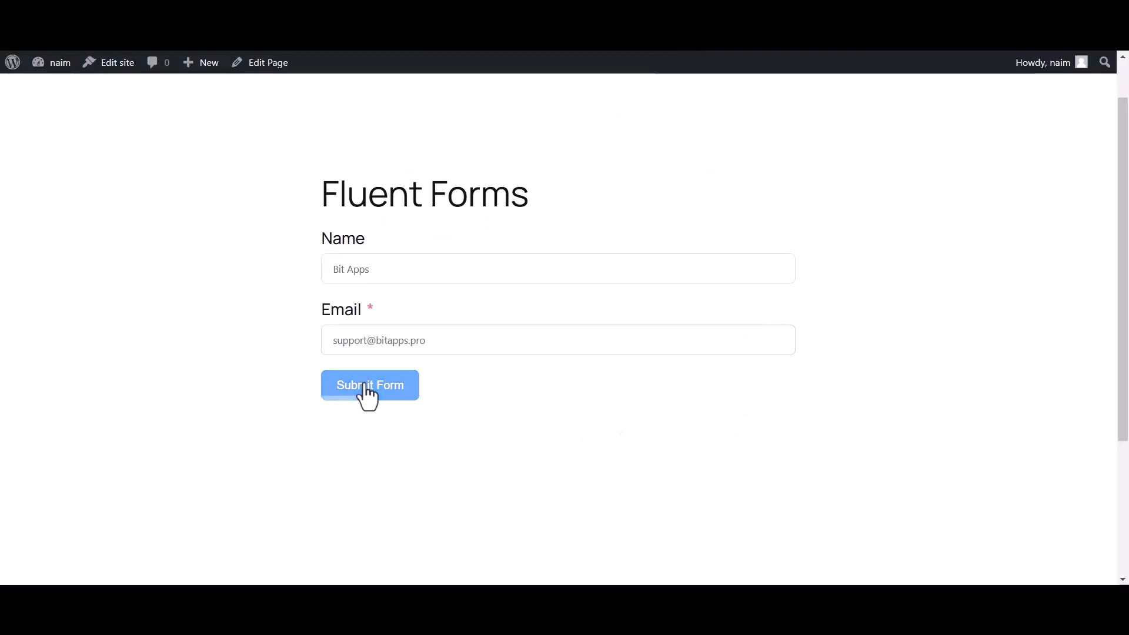
pyautogui.moveTo(333, 257); pyautogui.dragTo(750, 269)
pyautogui.click(527, 414)
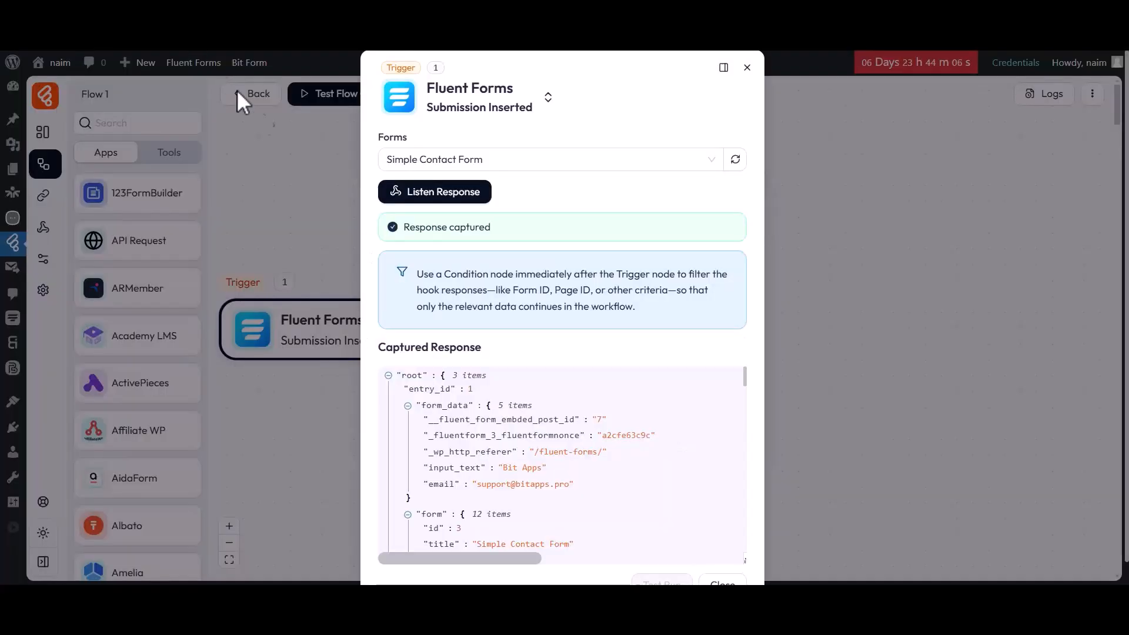
# Examine the trigger's captured response, especially the submitted form data and the form_fields JSON string, and close the trigger settings
pyautogui.scroll(-2, 488, 388)
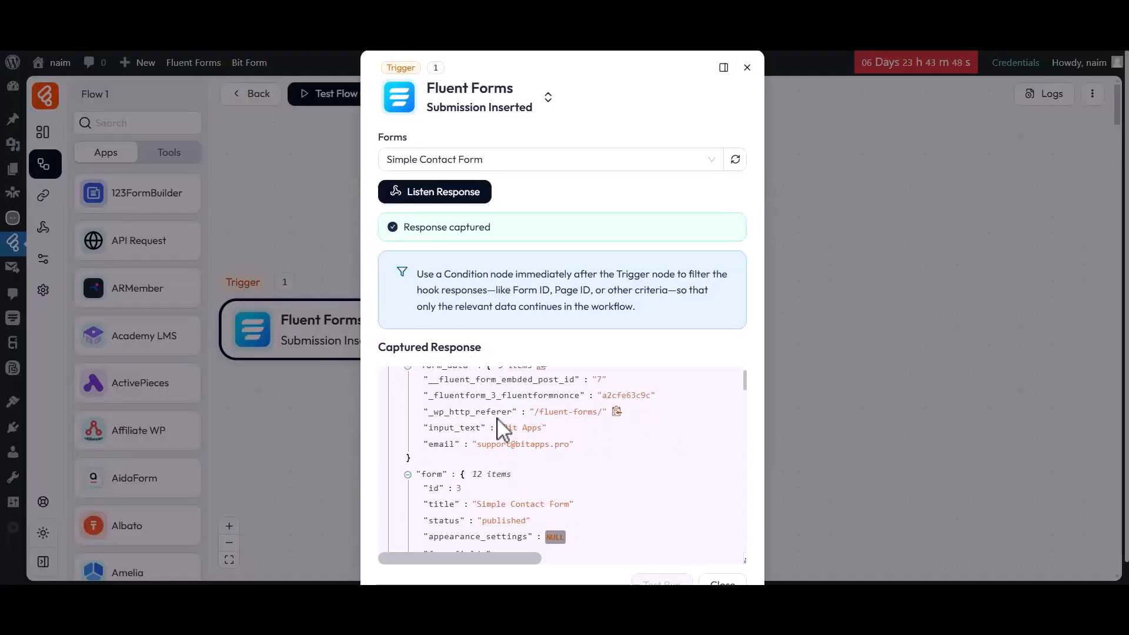
pyautogui.scroll(-5, 529, 515)
pyautogui.scroll(-6, 527, 511)
pyautogui.scroll(5, 528, 517)
pyautogui.scroll(4, 527, 512)
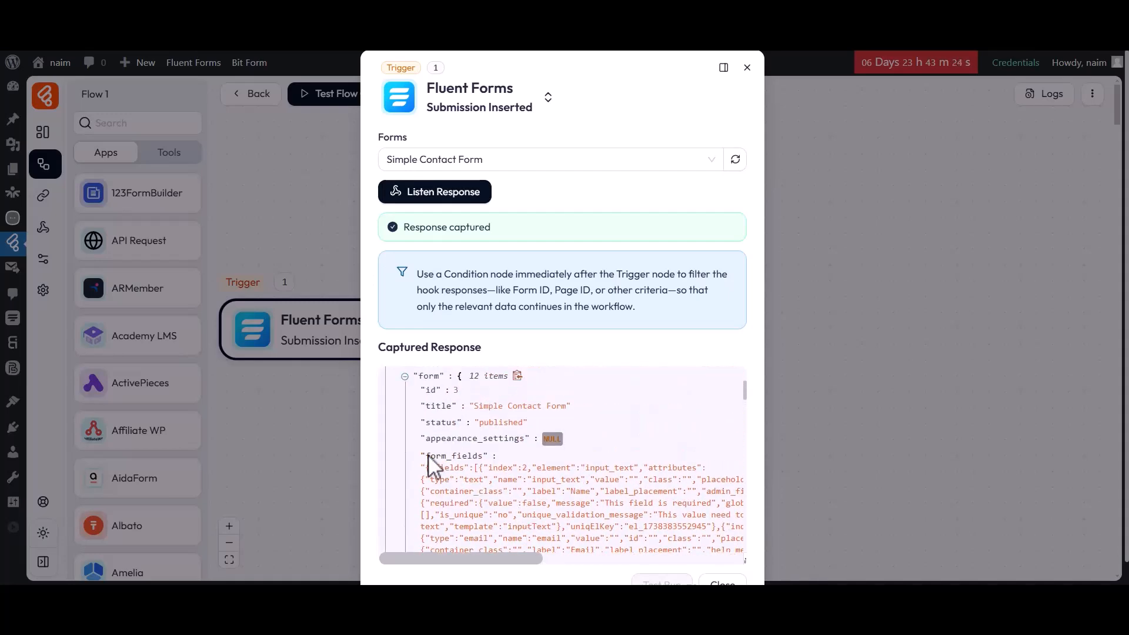
pyautogui.scroll(-3, 587, 536)
pyautogui.scroll(3, 585, 537)
pyautogui.scroll(-1, 559, 579)
pyautogui.click(724, 566)
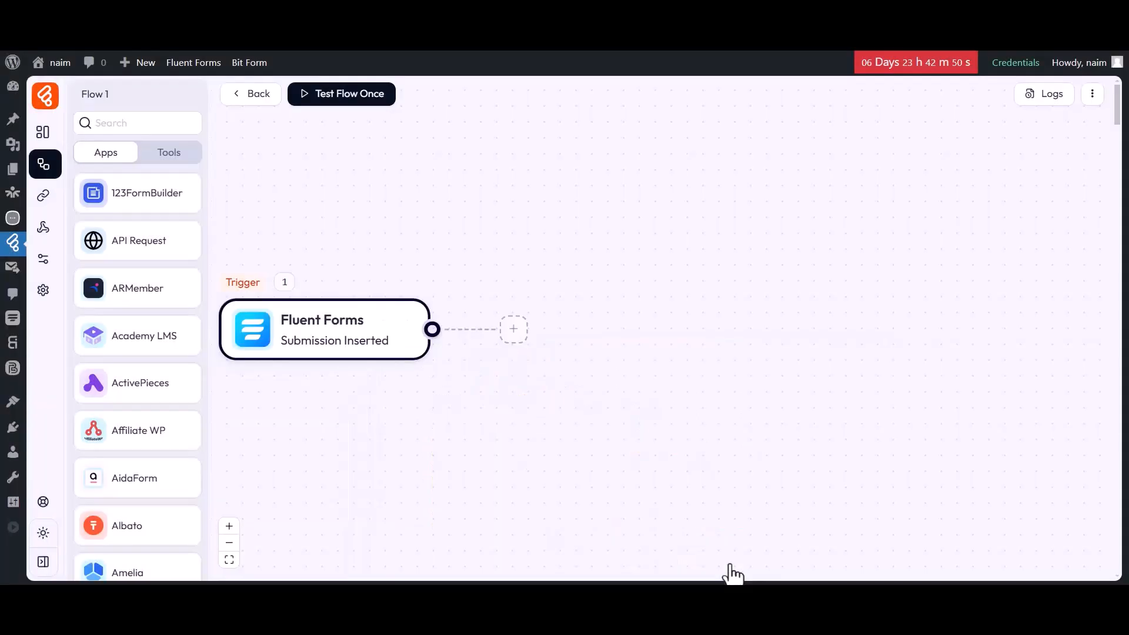
# Add a JSON Parser tool to the canvas and connect the Fluent Forms trigger to it
pyautogui.click(176, 155)
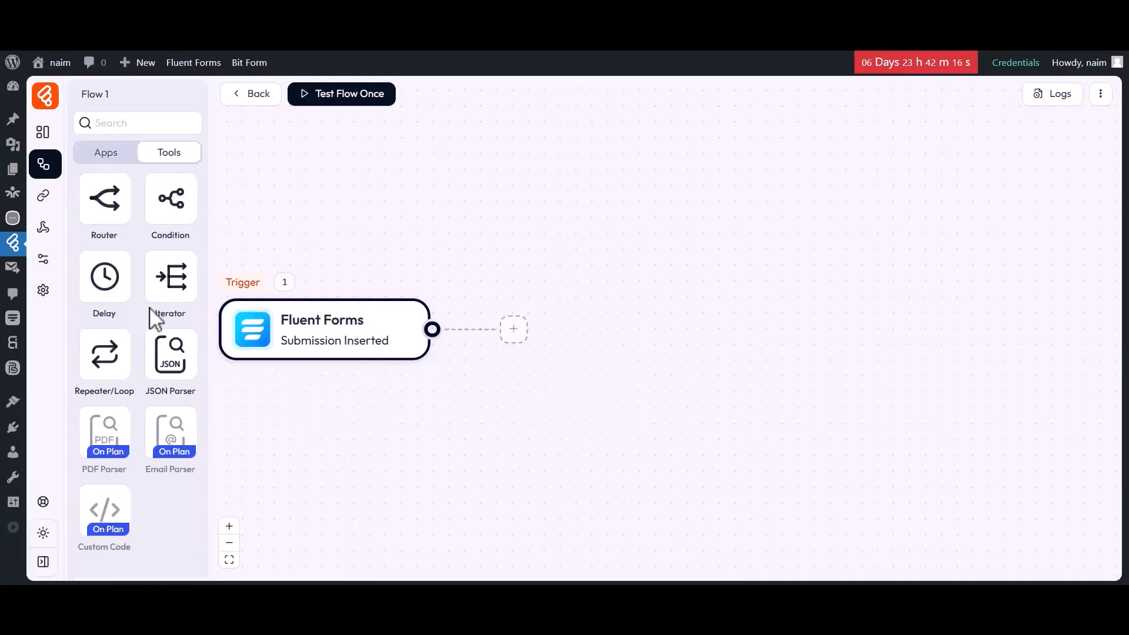
pyautogui.moveTo(166, 355); pyautogui.dragTo(544, 334)
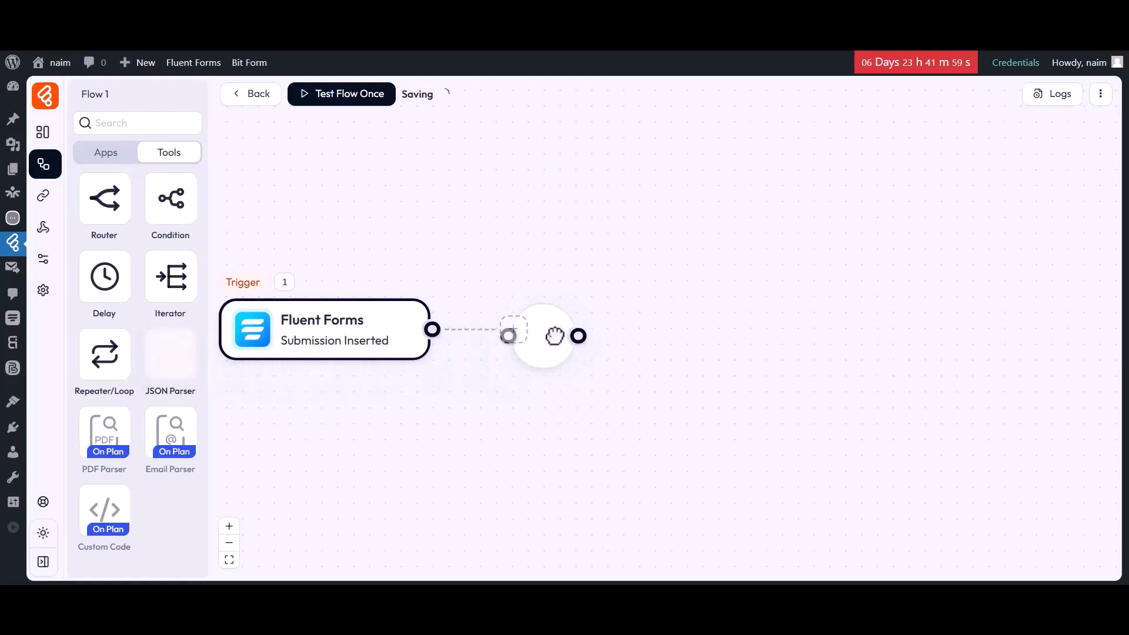
pyautogui.moveTo(434, 329); pyautogui.dragTo(511, 321)
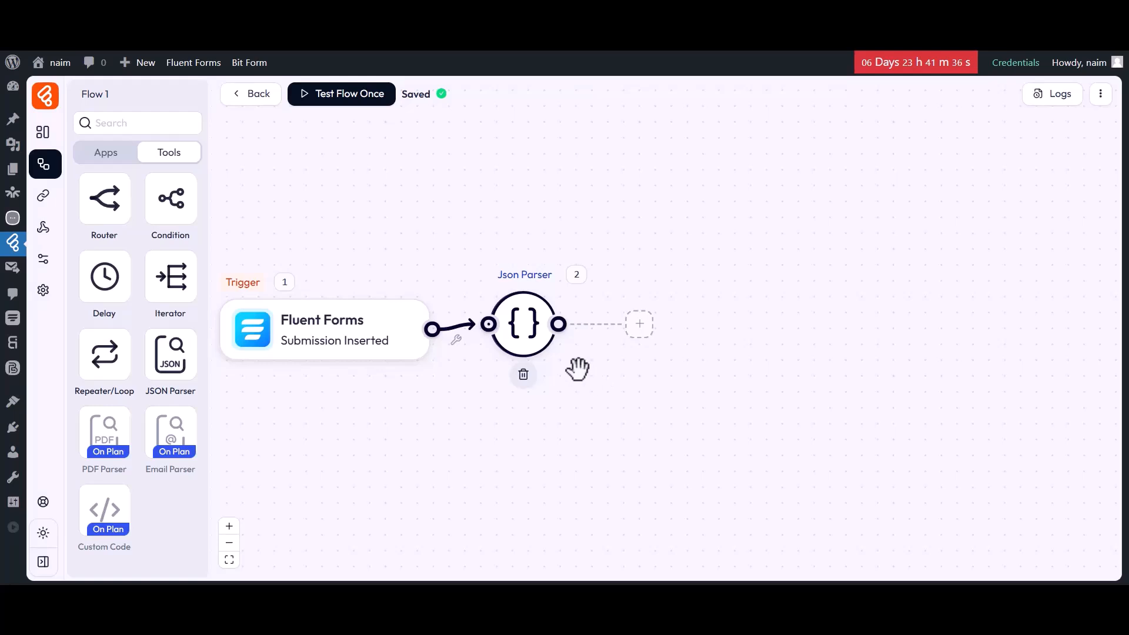
# Set the Json Parser's Json String to the form_fields variable from the trigger's form data and close its settings
pyautogui.click(519, 323)
pyautogui.tripleClick(435, 319)
pyautogui.click(514, 337)
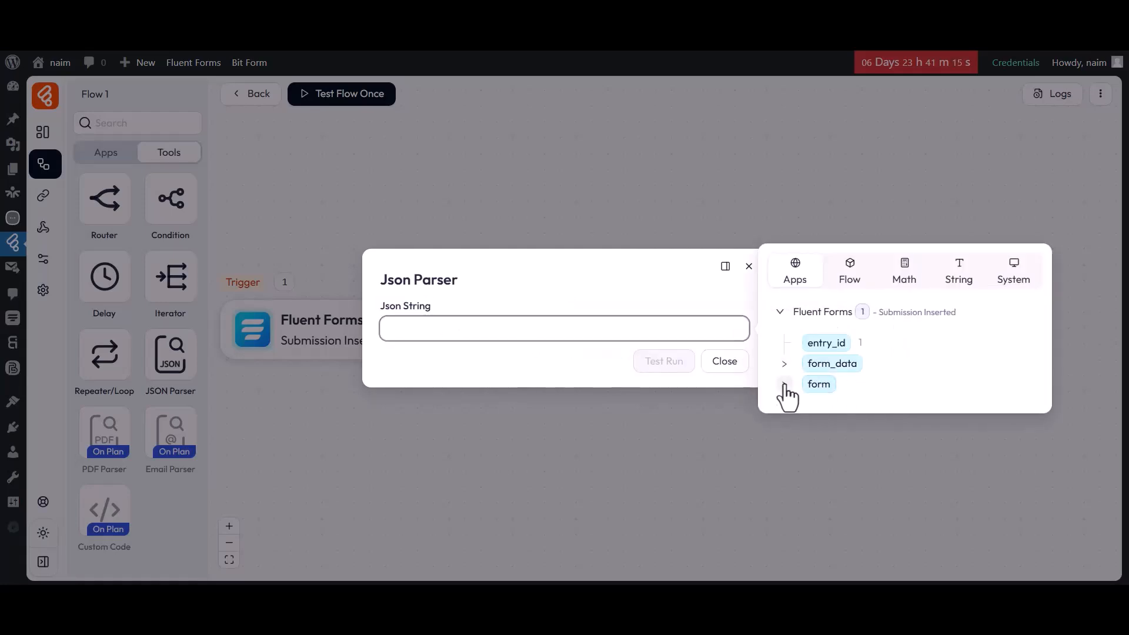
pyautogui.click(784, 385)
pyautogui.click(828, 367)
pyautogui.click(594, 355)
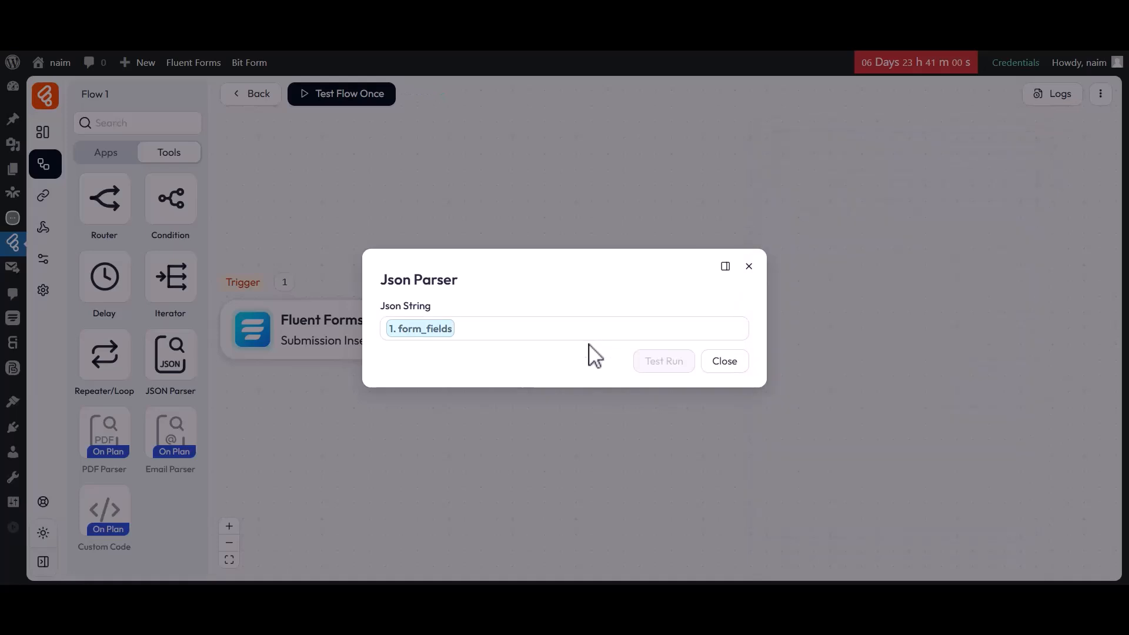
pyautogui.click(723, 363)
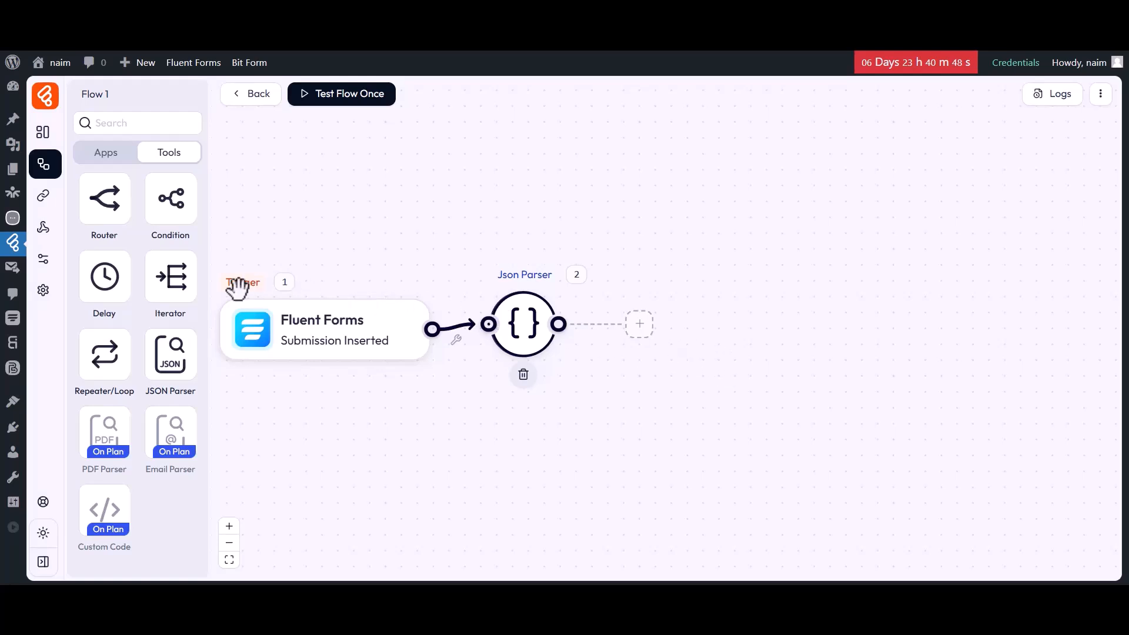
# Add an Iterator connected to the Json Parser and check which variables are available for its Array field
pyautogui.moveTo(176, 282); pyautogui.dragTo(667, 330)
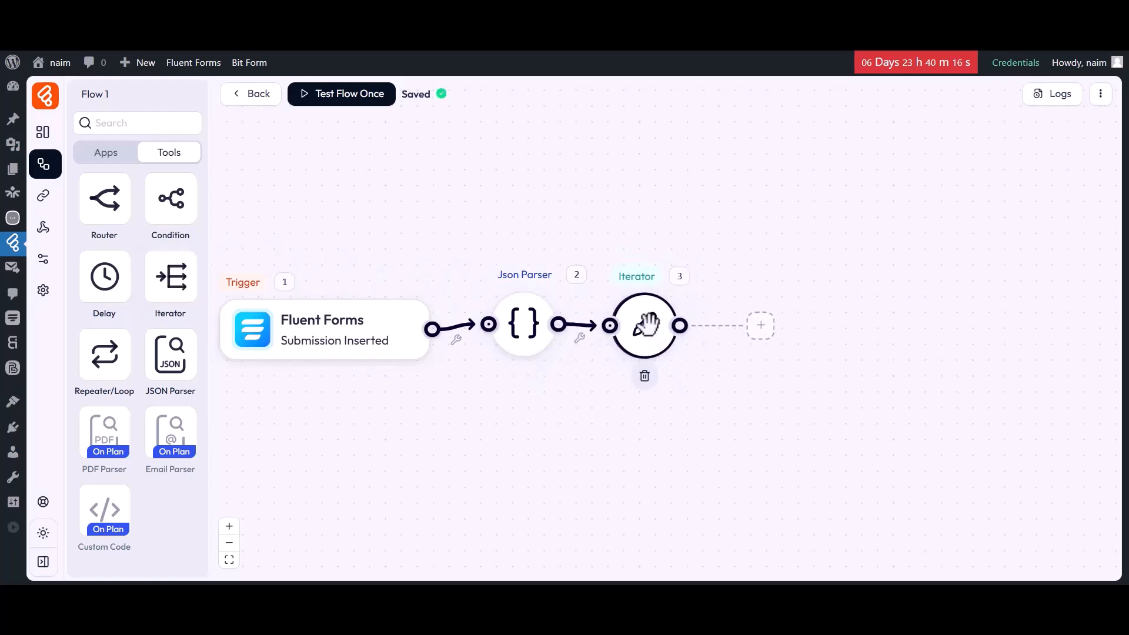
pyautogui.click(648, 324)
pyautogui.doubleClick(406, 290)
pyautogui.click(409, 290)
pyautogui.click(513, 313)
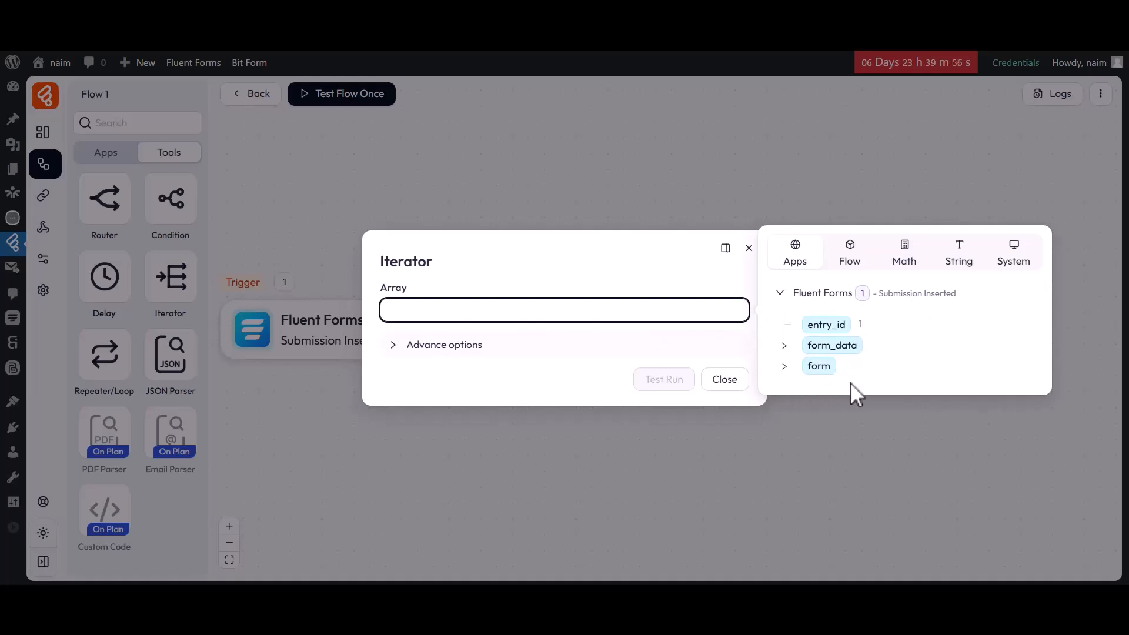
pyautogui.click(687, 331)
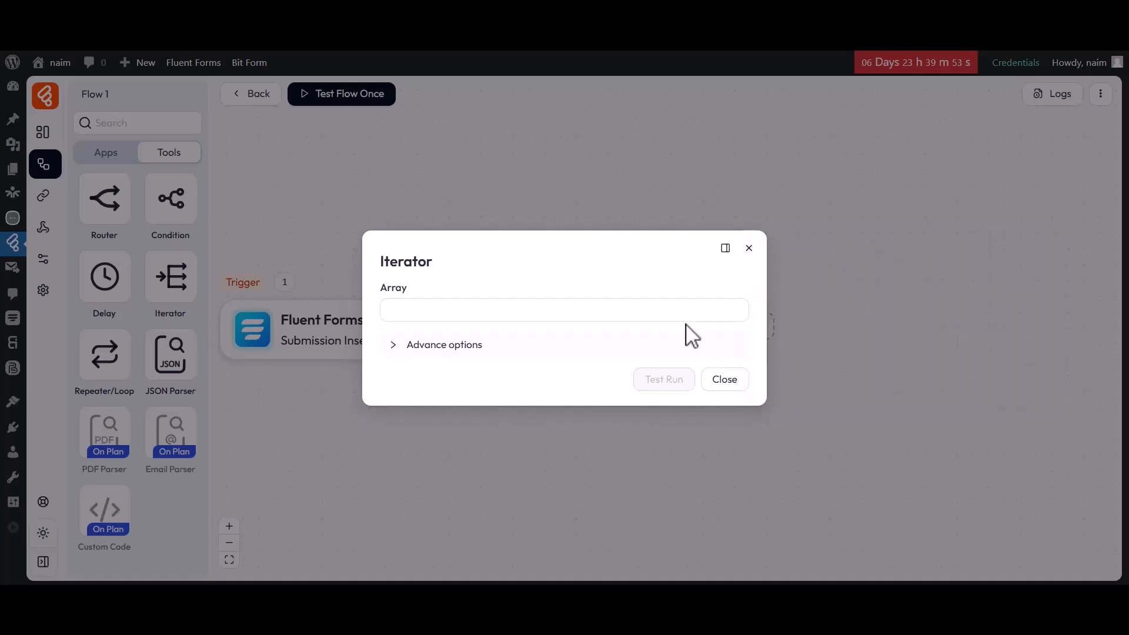
pyautogui.click(723, 378)
# Test the flow once by submitting the form with the name "Bit Apps" and the support e-mail address
pyautogui.click(337, 105)
pyautogui.click(338, 130)
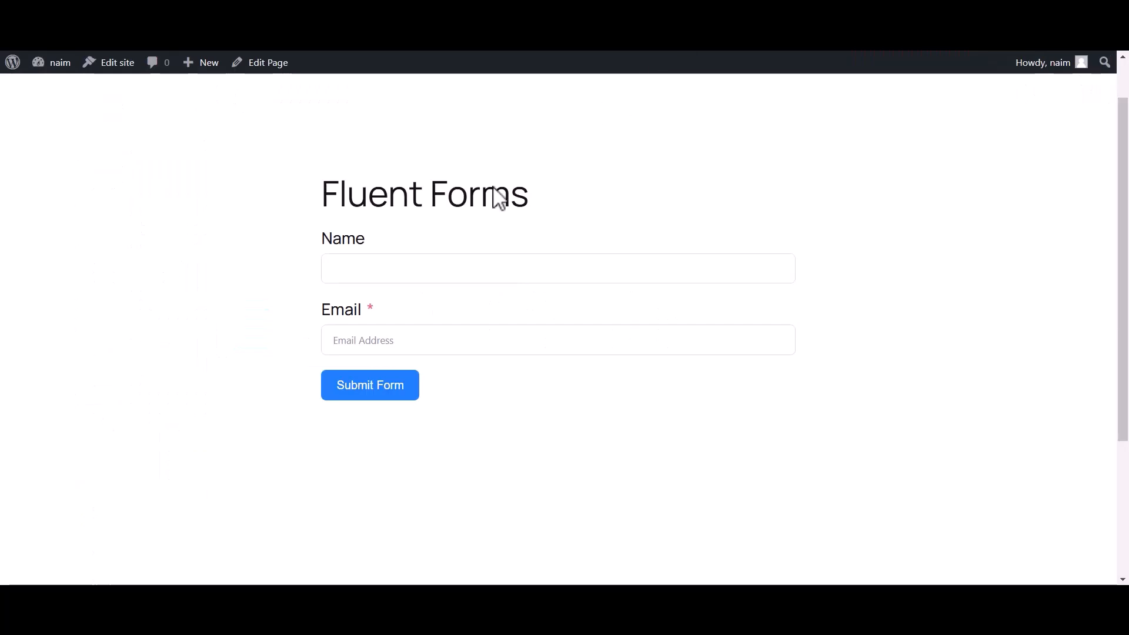
pyautogui.click(382, 270)
pyautogui.write('Bit Apps')
pyautogui.click(328, 340)
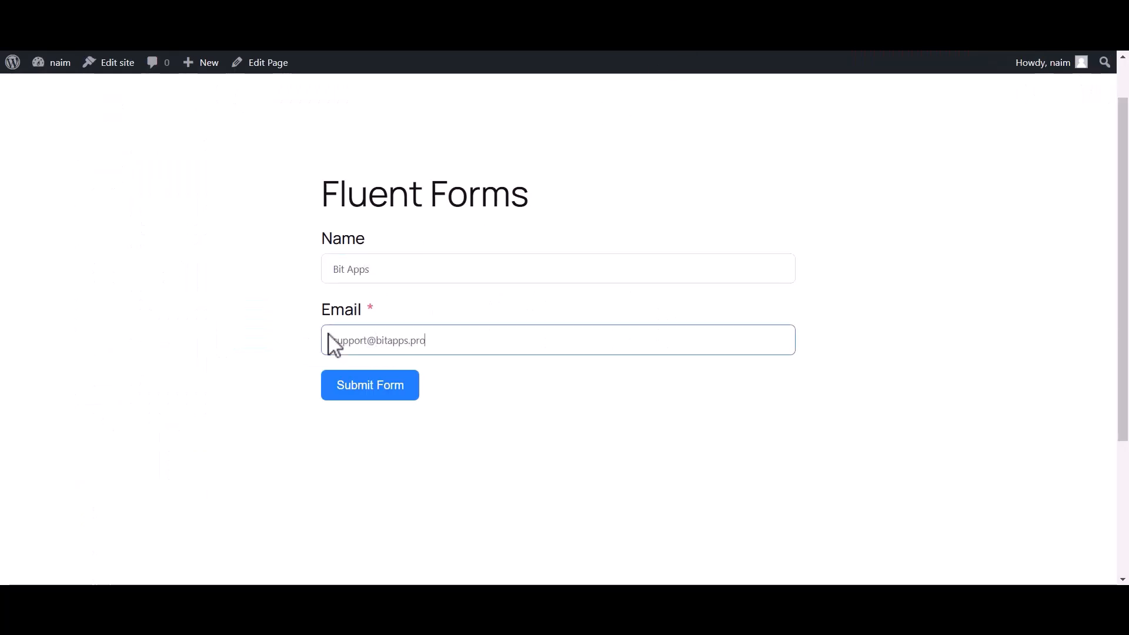
pyautogui.click(368, 390)
pyautogui.moveTo(333, 258); pyautogui.dragTo(730, 271)
pyautogui.click(682, 323)
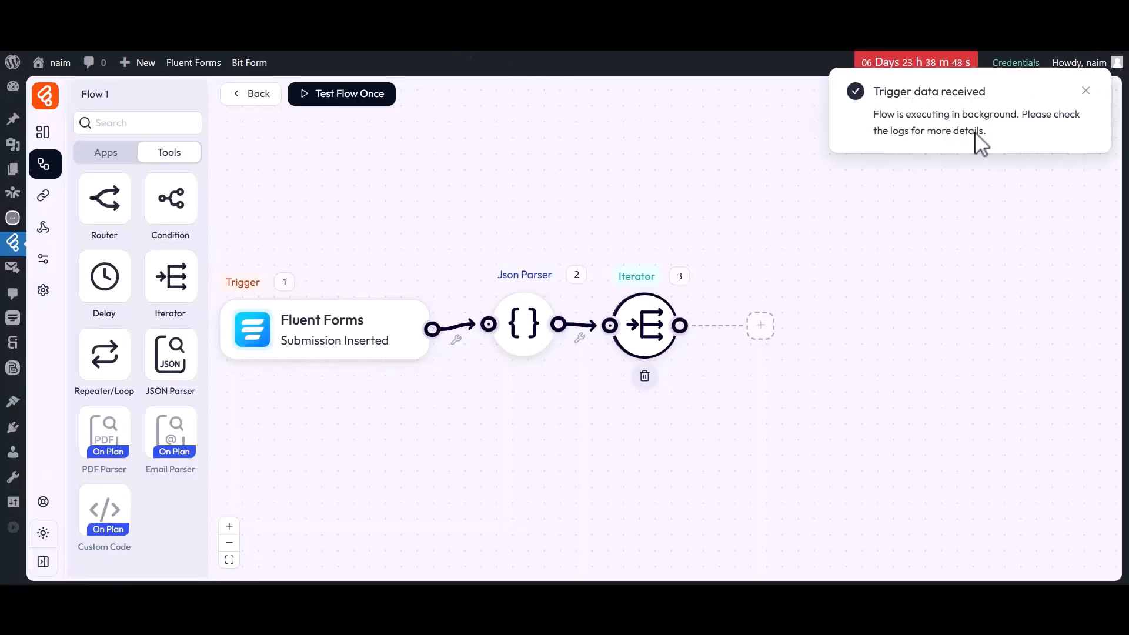
# Set the Iterator's Array to the Json Parser's fields[] variable and close its settings
pyautogui.click(645, 323)
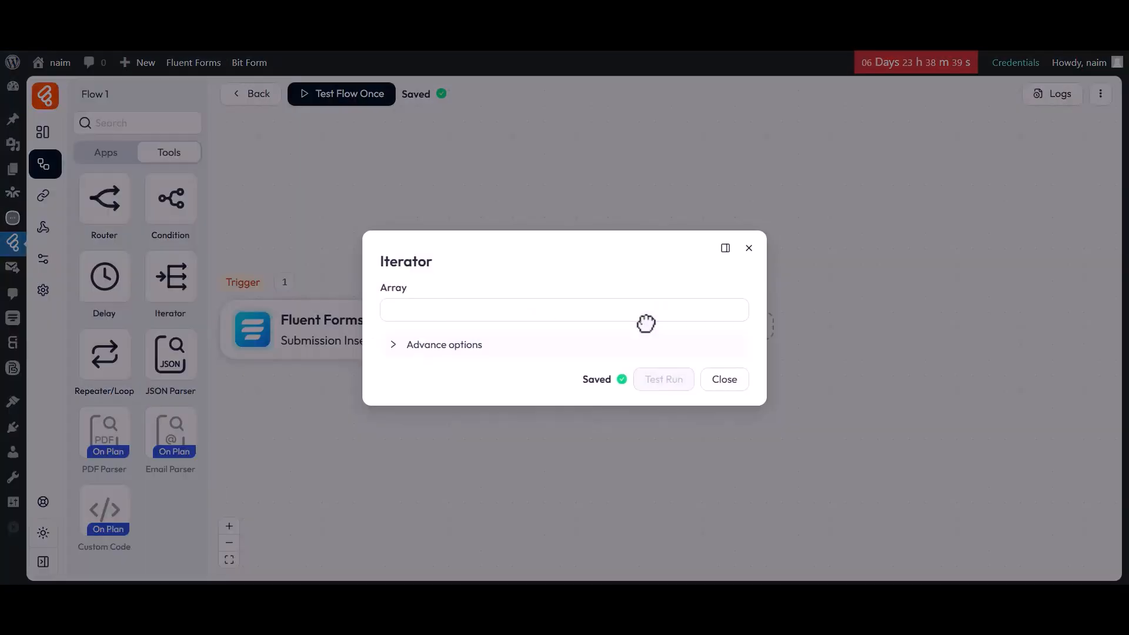
pyautogui.click(635, 320)
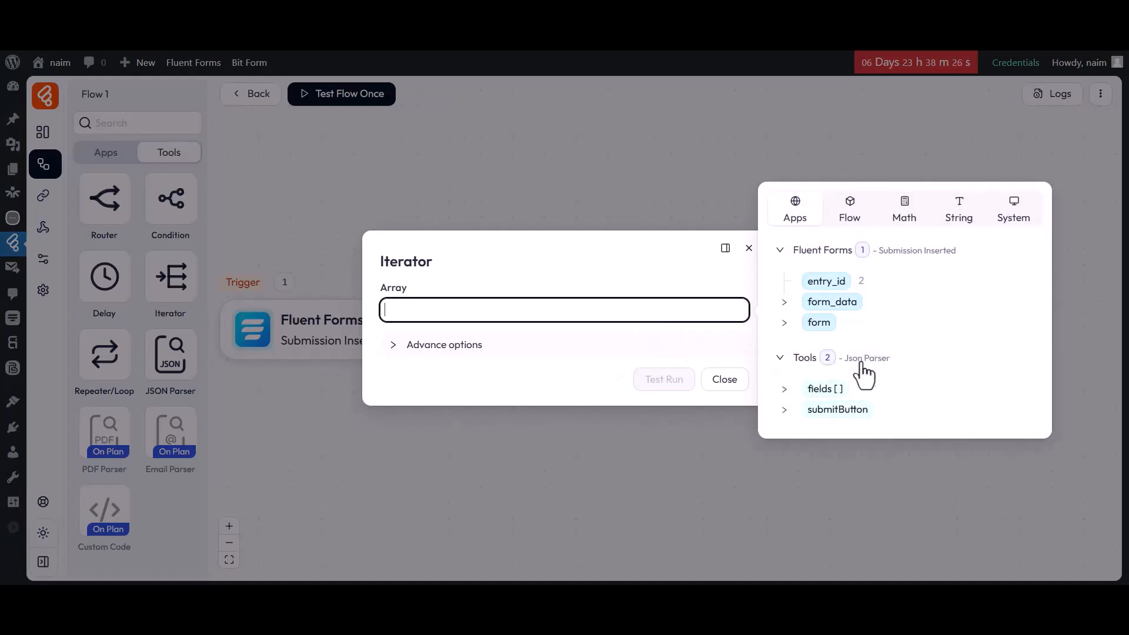
pyautogui.click(819, 391)
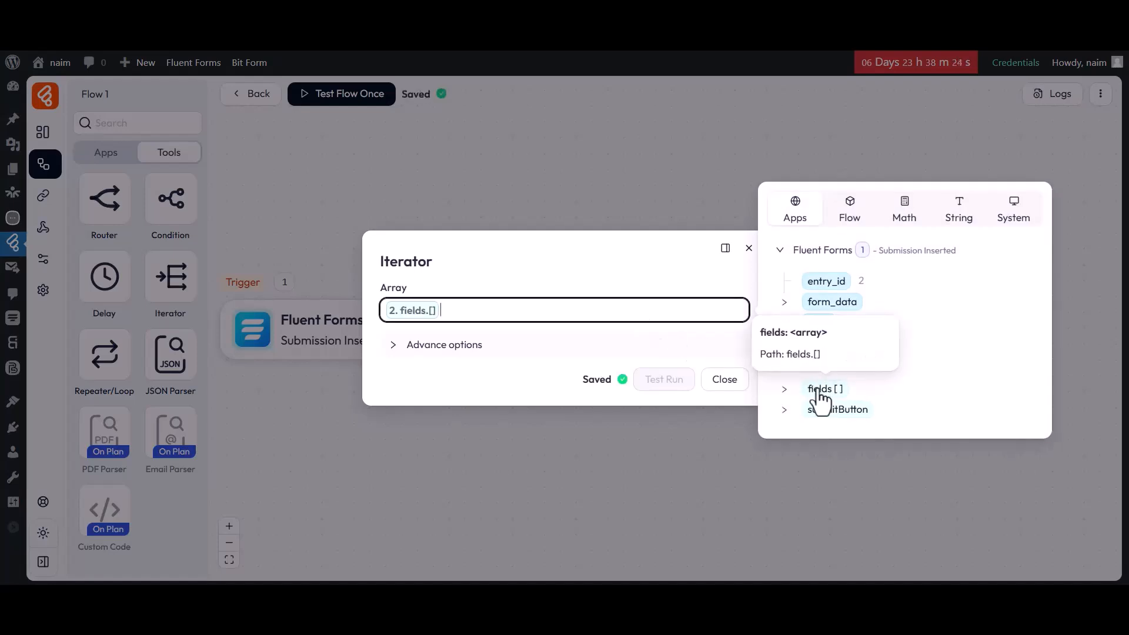
pyautogui.click(636, 325)
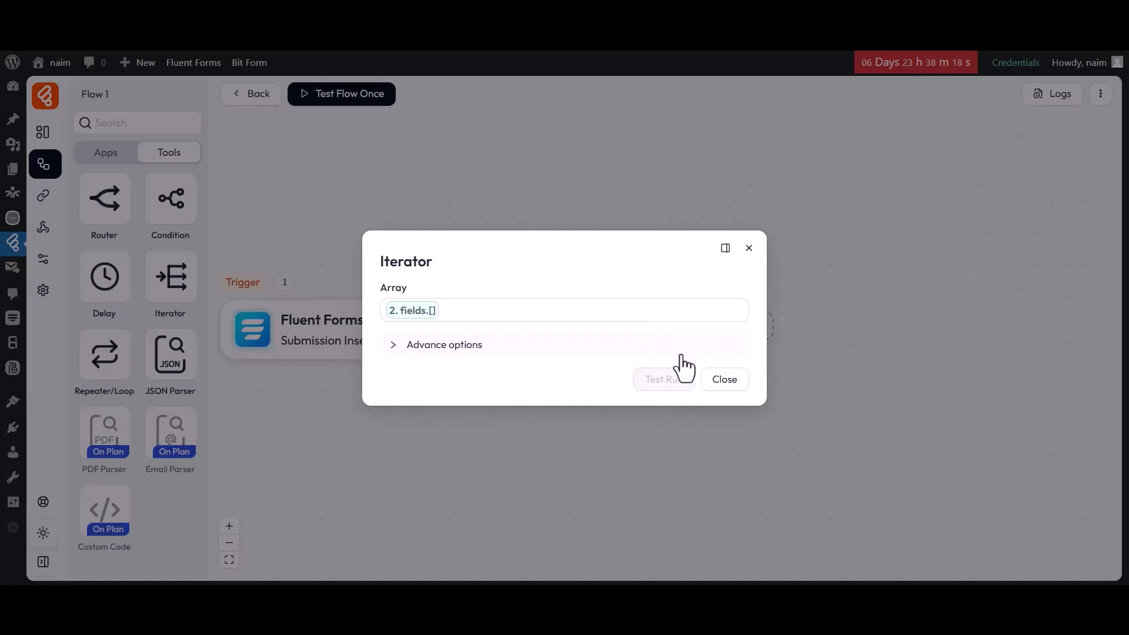
pyautogui.click(725, 383)
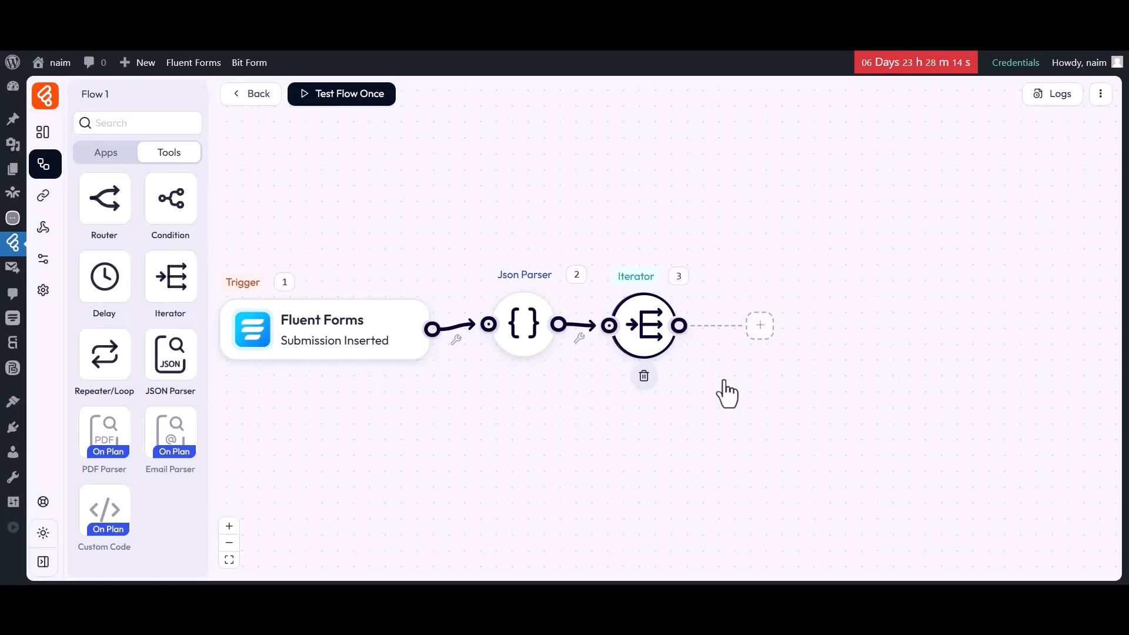
# Add an action node after the Iterator and assign it the Google Sheet "Add Row" action
pyautogui.click(760, 328)
pyautogui.click(802, 326)
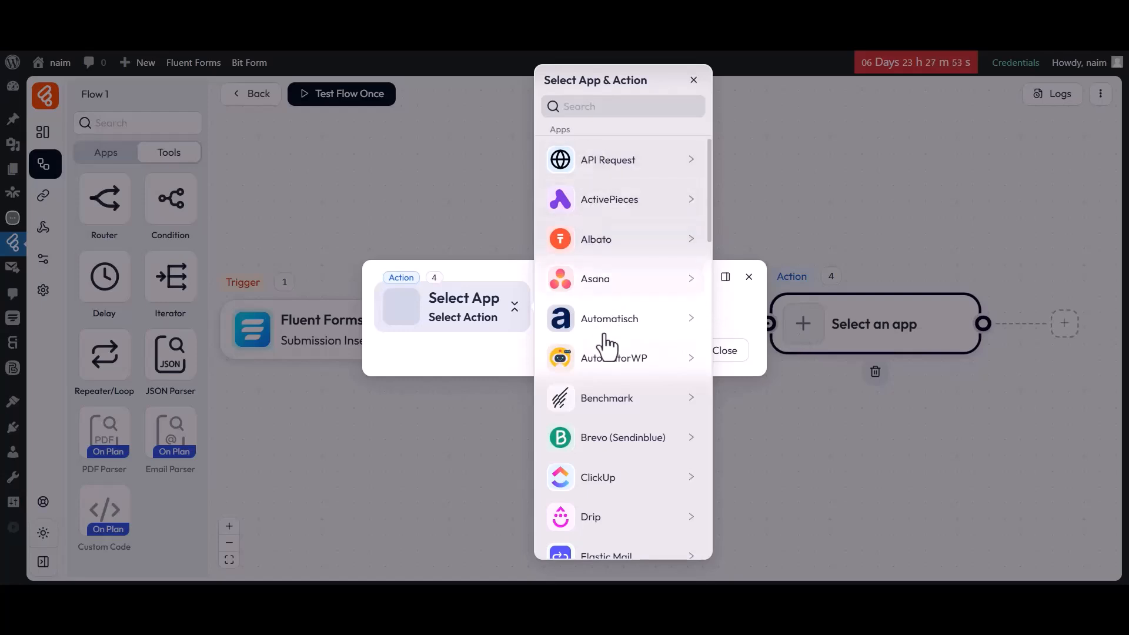
pyautogui.scroll(-9, 605, 416)
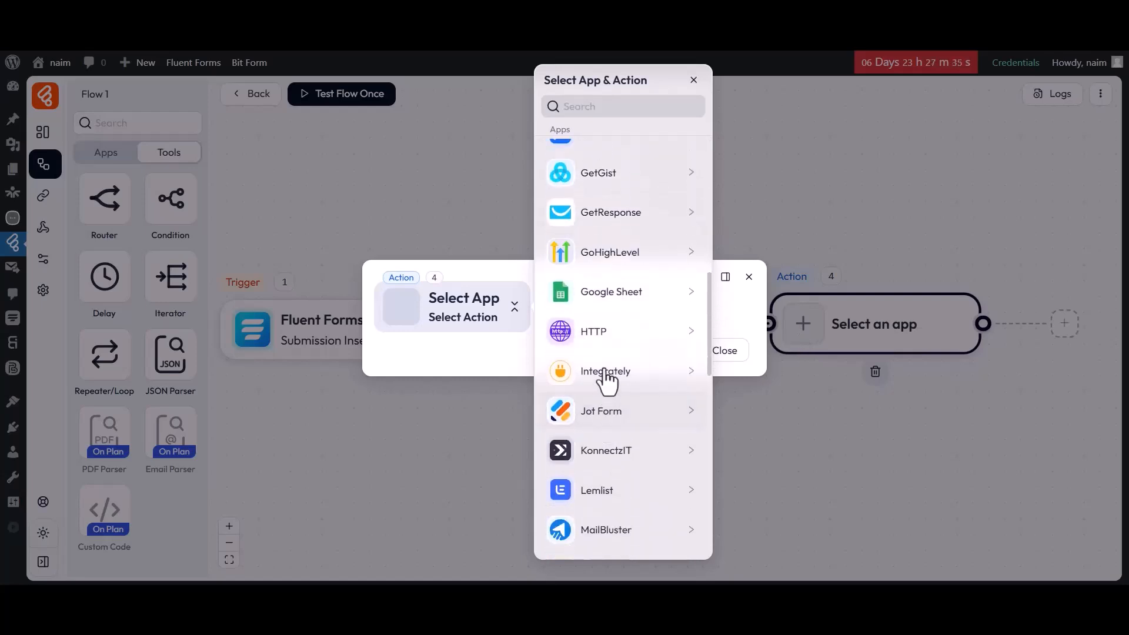
pyautogui.click(593, 294)
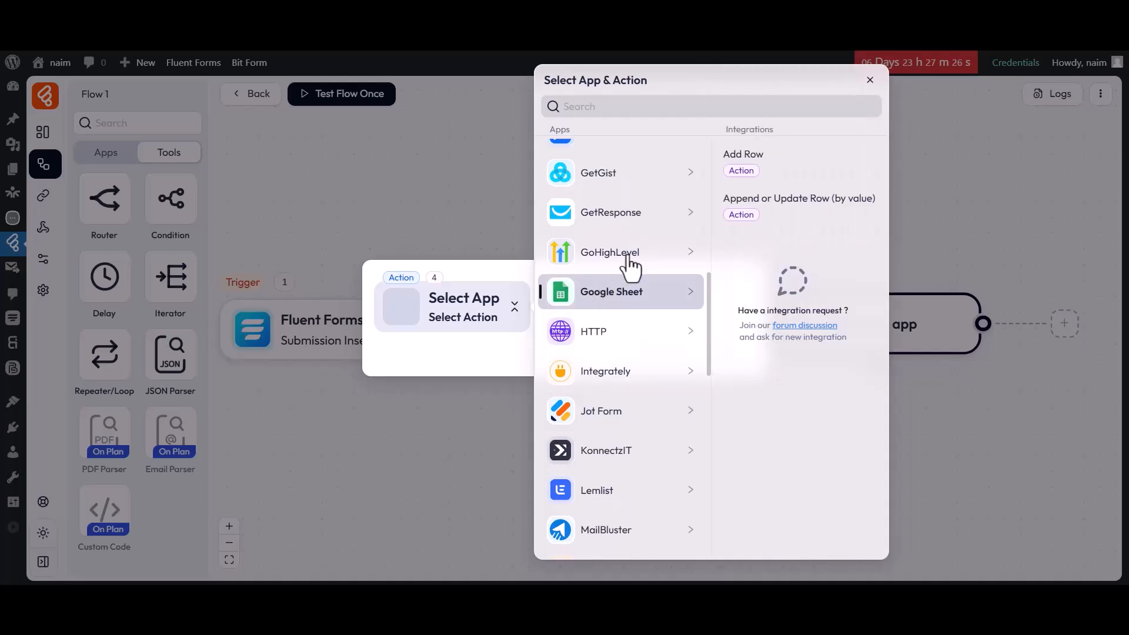
pyautogui.click(743, 162)
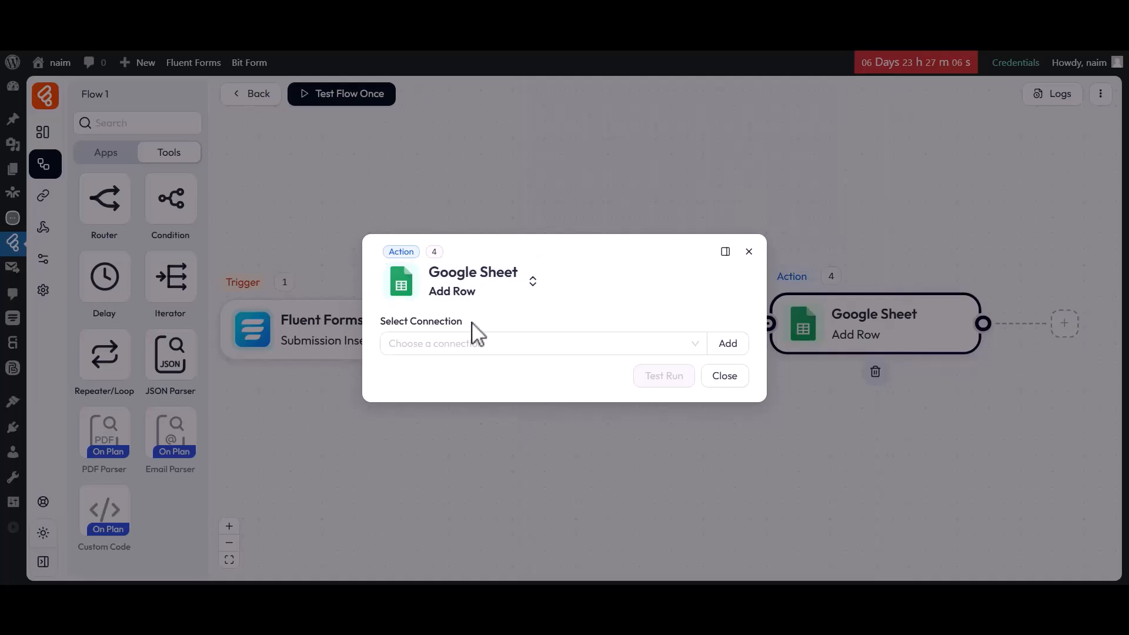
# Set the Google Sheet action to use Google Sheet connection 1, the spreadsheet "My All Post List" and Sheet1
pyautogui.click(448, 343)
pyautogui.click(445, 372)
pyautogui.click(445, 377)
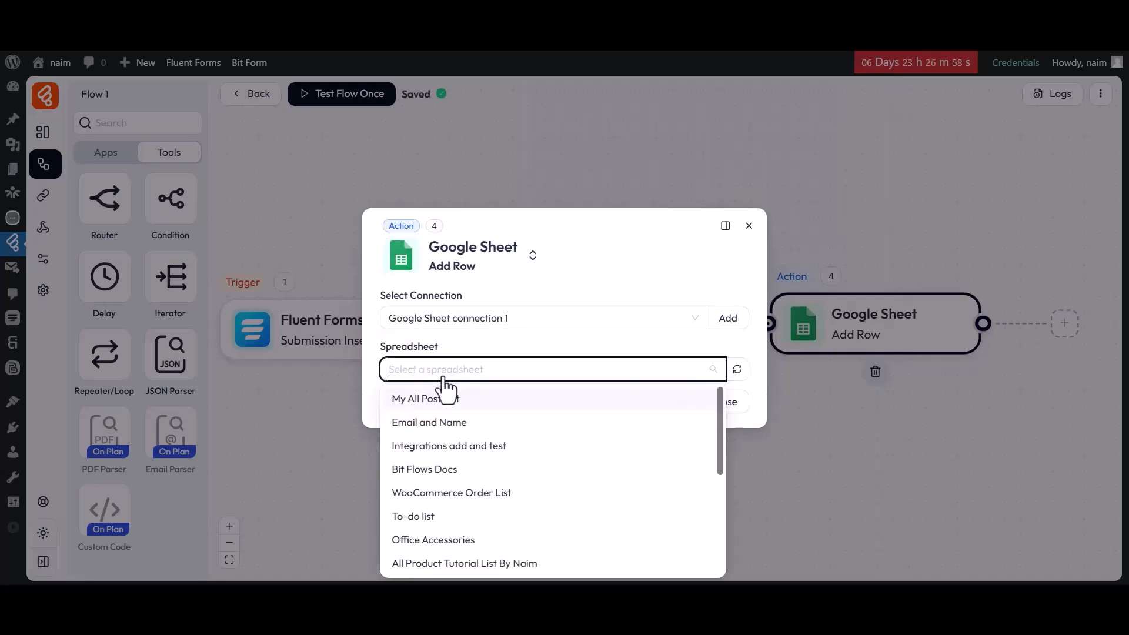
pyautogui.click(427, 398)
pyautogui.click(406, 424)
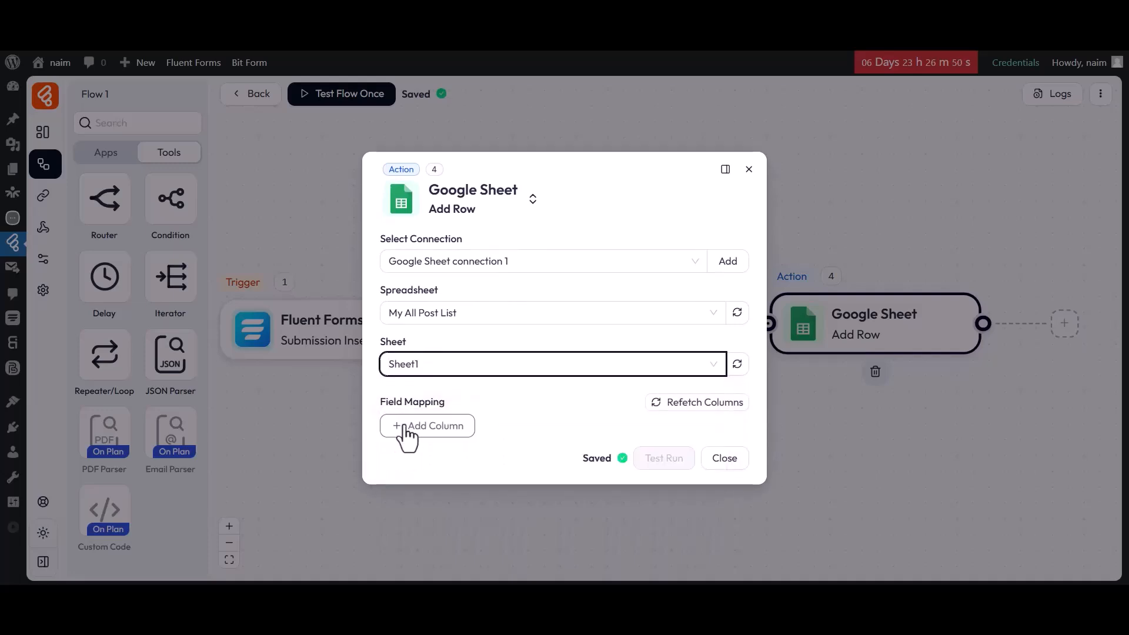
# Add a field mapping for column A, check which Iterator variables its value offers, and close the action settings
pyautogui.click(406, 435)
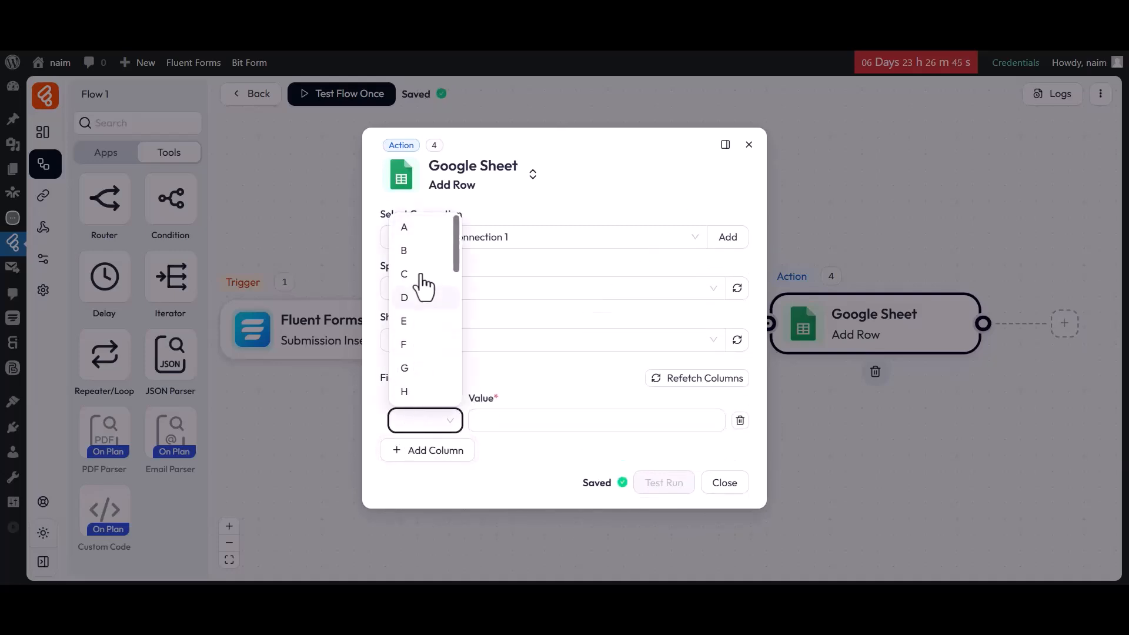
pyautogui.click(421, 234)
pyautogui.click(561, 421)
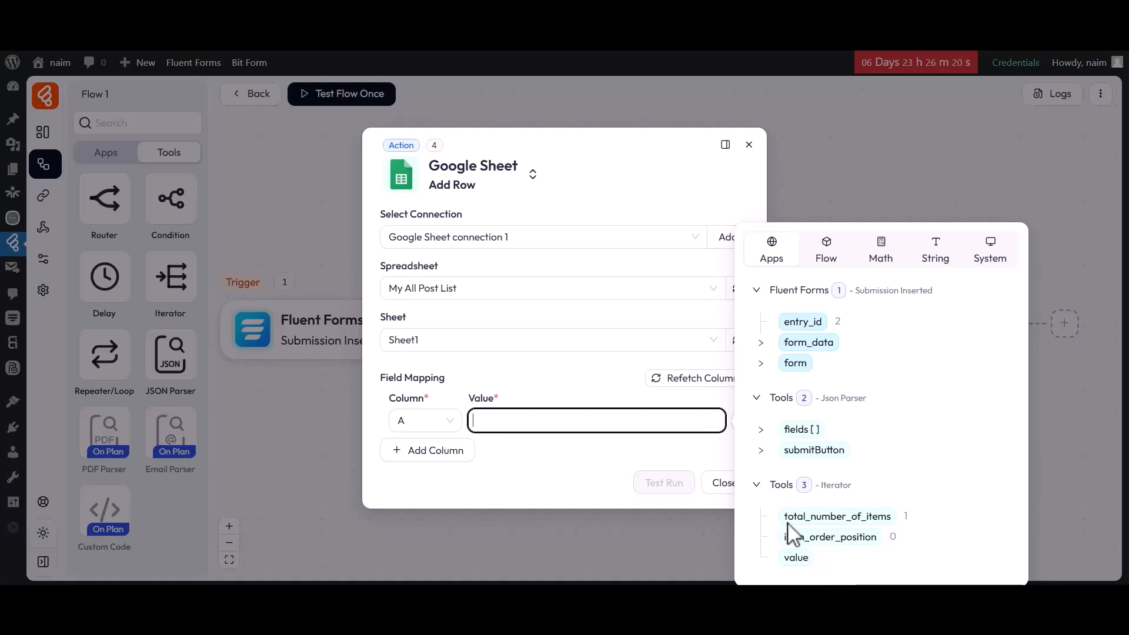
pyautogui.click(723, 483)
pyautogui.click(723, 483)
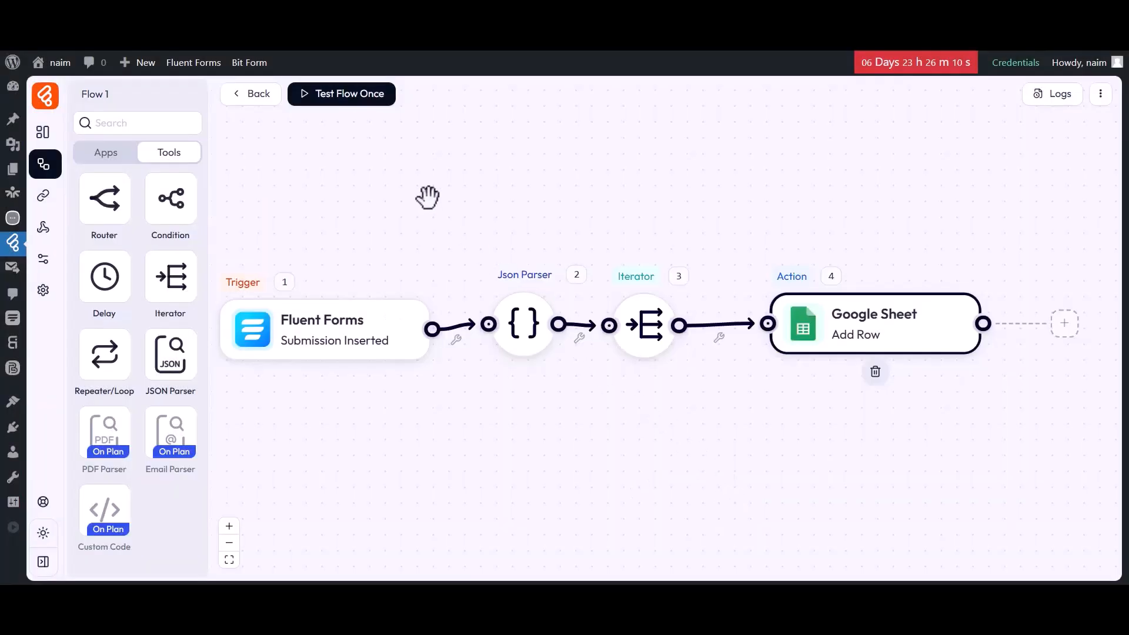
# Run the flow test again by submitting the form with the name "Bit Apps" and the support e-mail address
pyautogui.click(341, 97)
pyautogui.click(345, 128)
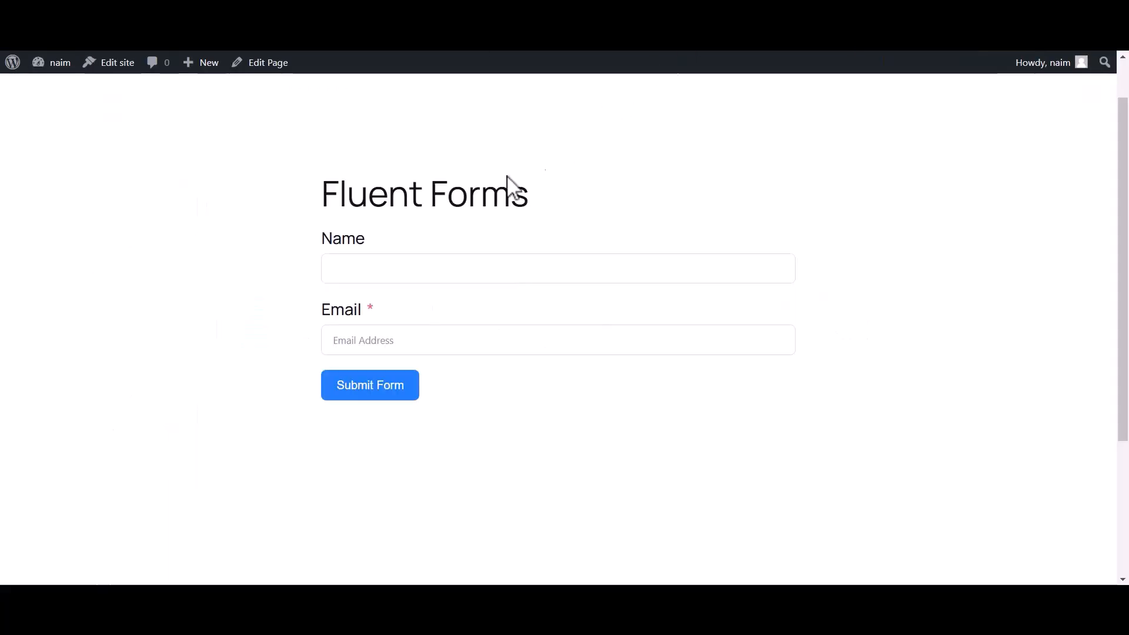
pyautogui.click(382, 270)
pyautogui.write('Bit Apps')
pyautogui.click(334, 344)
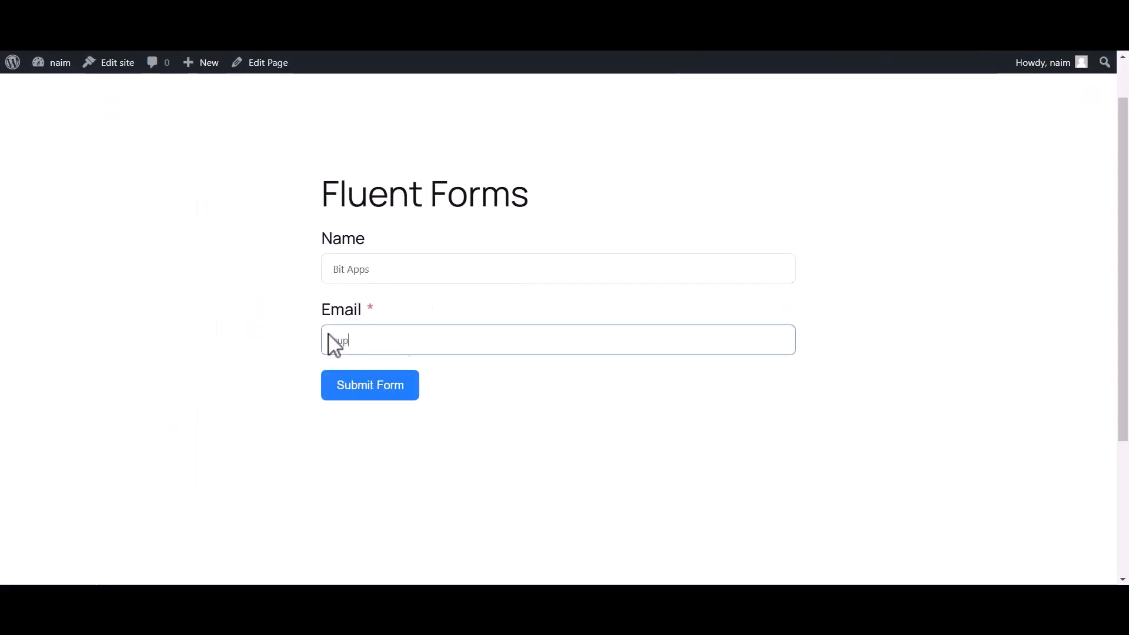
pyautogui.click(366, 393)
pyautogui.moveTo(334, 258); pyautogui.dragTo(758, 288)
pyautogui.click(710, 311)
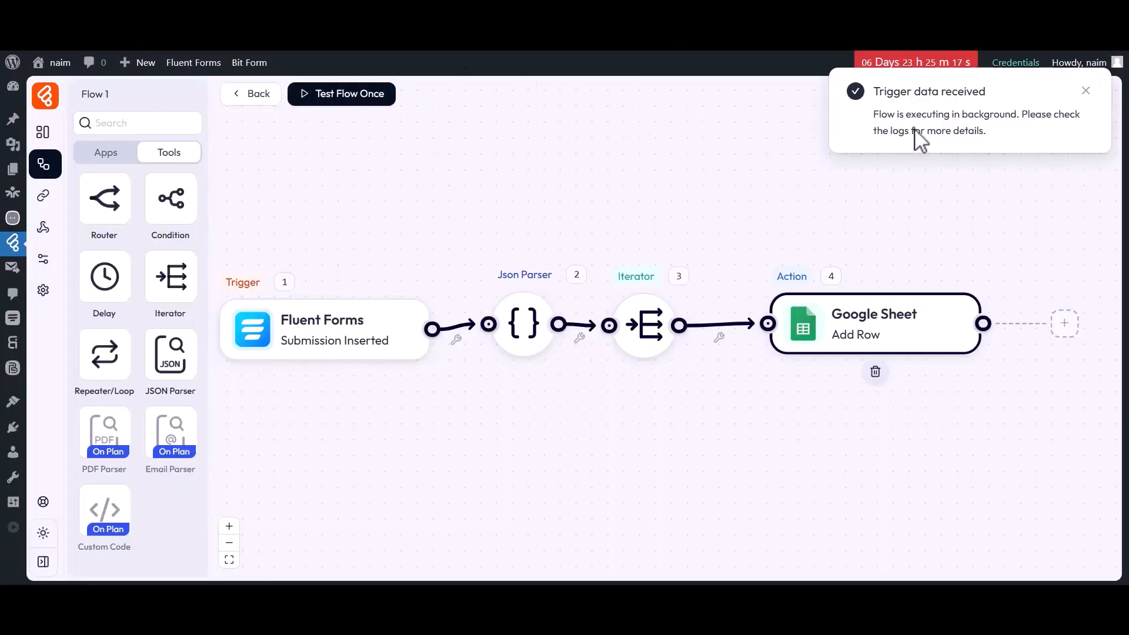
# Reopen the Google Sheet action and map column A to the Iterator's index variable
pyautogui.click(809, 332)
pyautogui.click(663, 421)
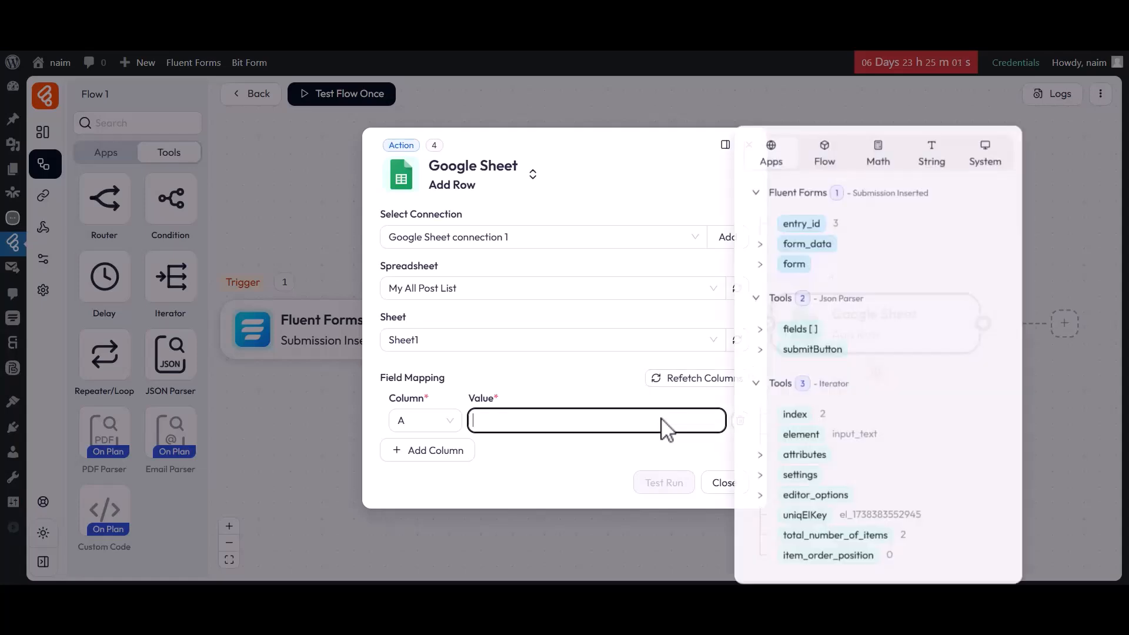
pyautogui.click(796, 413)
pyautogui.click(597, 457)
# Add a mapping for column B with the Iterator's element variable as its value
pyautogui.click(417, 450)
pyautogui.click(414, 456)
pyautogui.click(405, 272)
pyautogui.click(549, 453)
pyautogui.click(801, 435)
pyautogui.click(558, 479)
# Add a mapping for column C with the type variable from the Iterator's attributes as its value
pyautogui.click(428, 475)
pyautogui.click(422, 469)
pyautogui.click(404, 323)
pyautogui.click(532, 469)
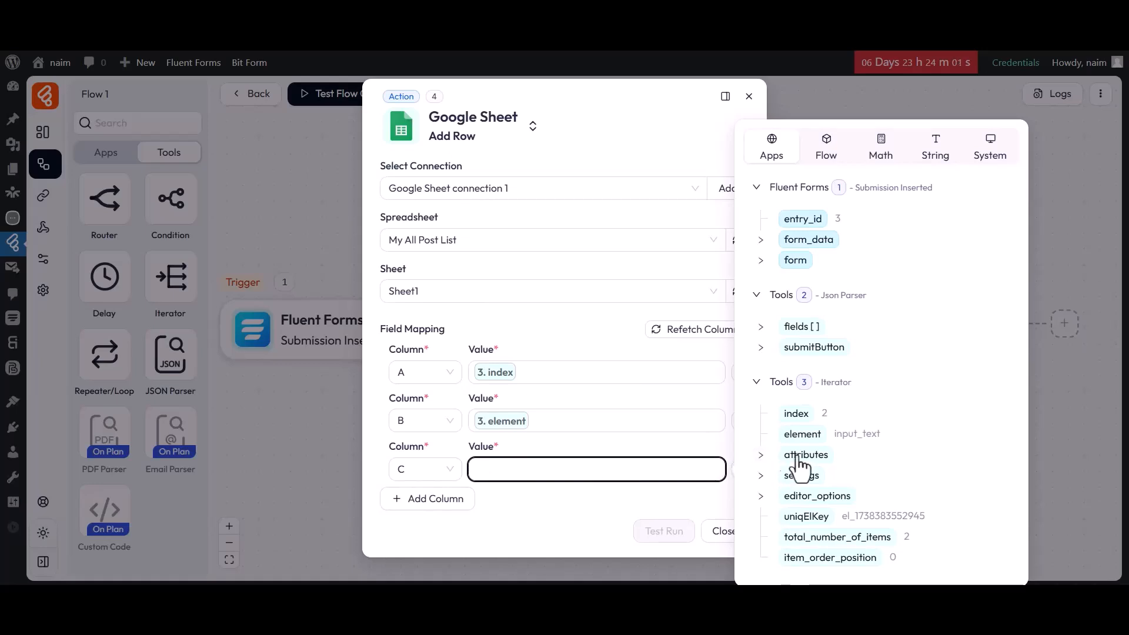
pyautogui.click(761, 455)
pyautogui.click(791, 404)
pyautogui.click(576, 505)
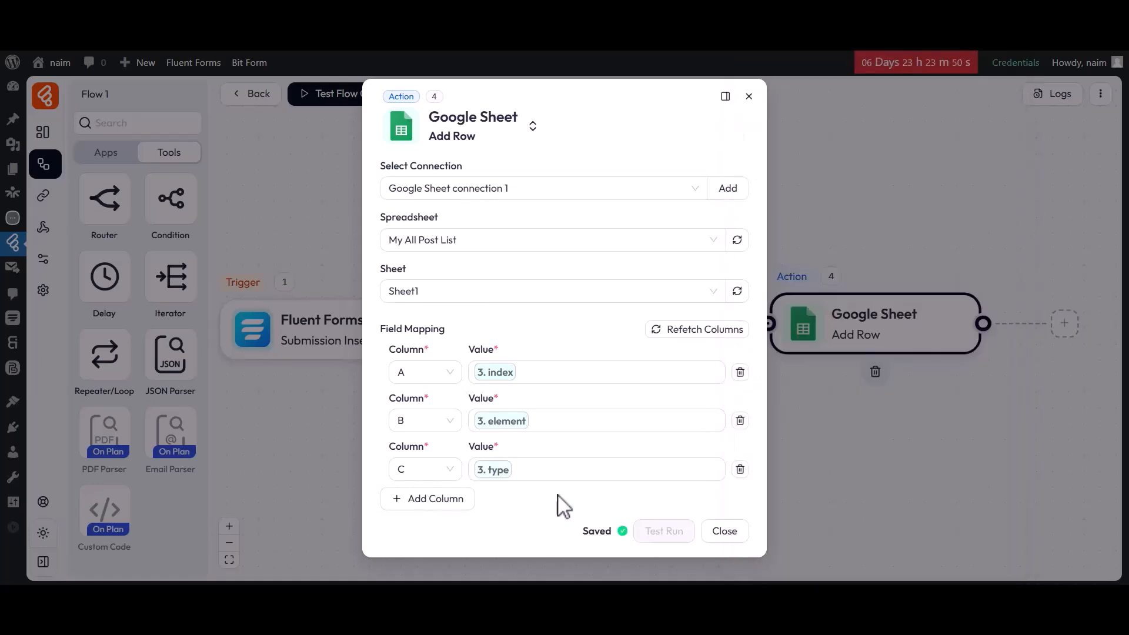
# Add a mapping for column D with the name variable from the Iterator's attributes and close the action settings
pyautogui.click(429, 500)
pyautogui.click(425, 494)
pyautogui.click(411, 370)
pyautogui.click(579, 497)
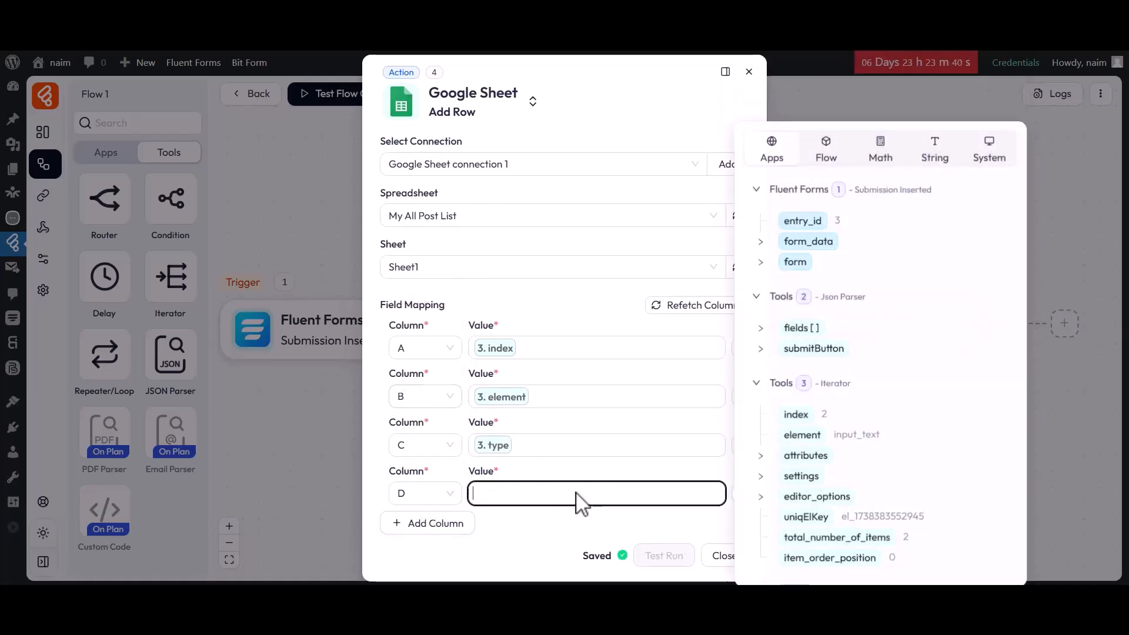
pyautogui.click(760, 454)
pyautogui.click(795, 428)
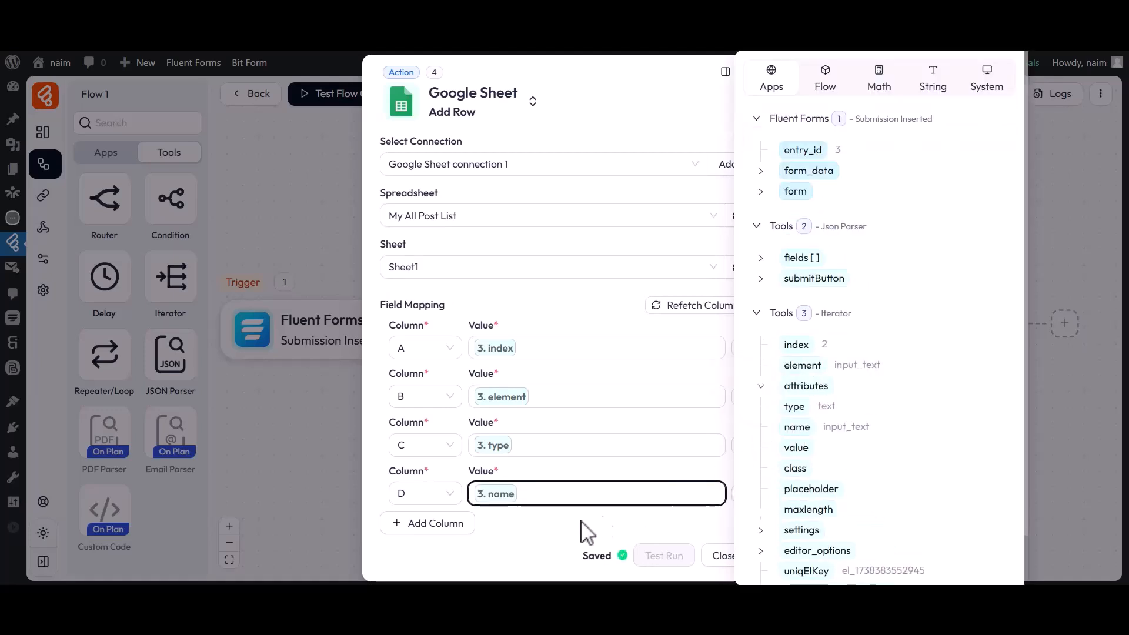
pyautogui.click(585, 530)
pyautogui.click(722, 555)
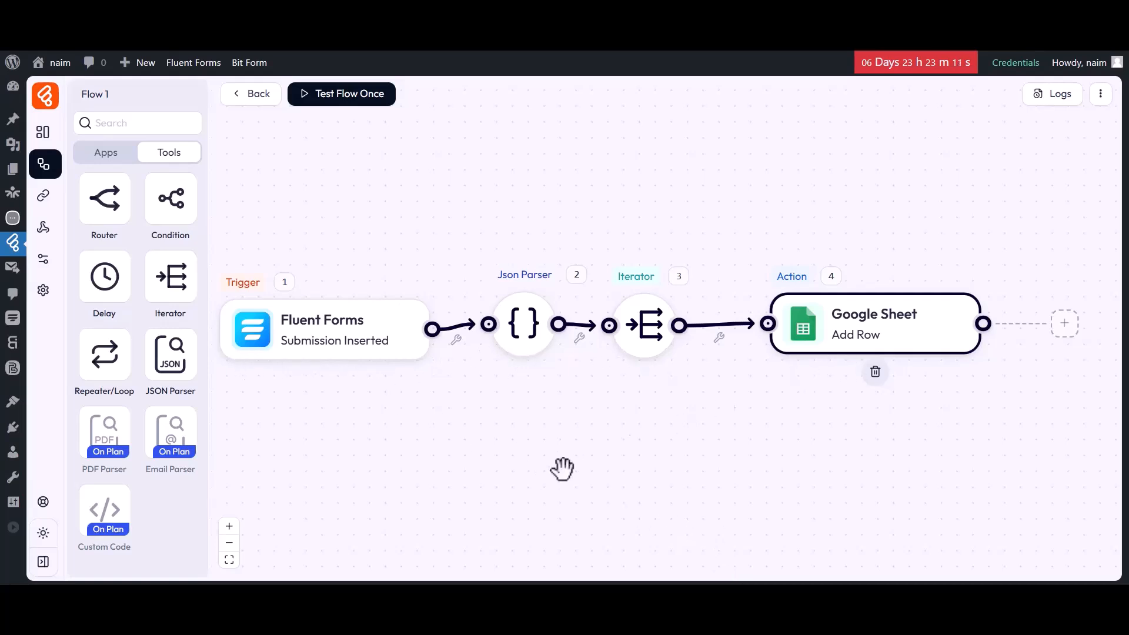
# Test the complete flow once with a form submission using the name "Bit Apps" and the support e-mail address
pyautogui.click(355, 98)
pyautogui.click(348, 129)
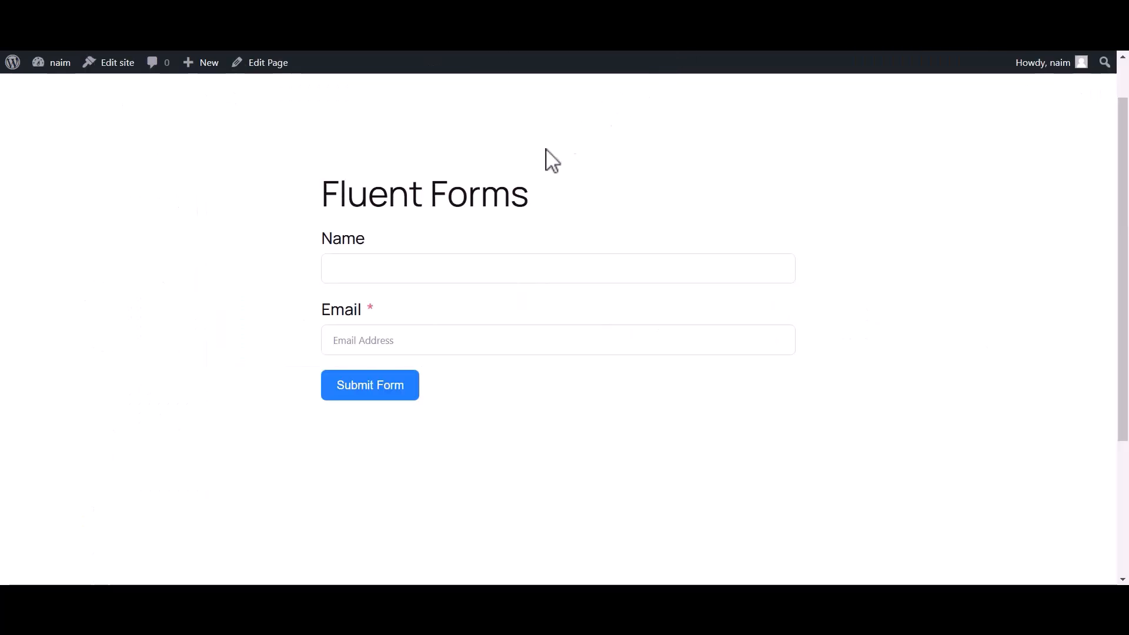
pyautogui.click(379, 269)
pyautogui.write('Bit Apps')
pyautogui.click(329, 338)
pyautogui.click(362, 385)
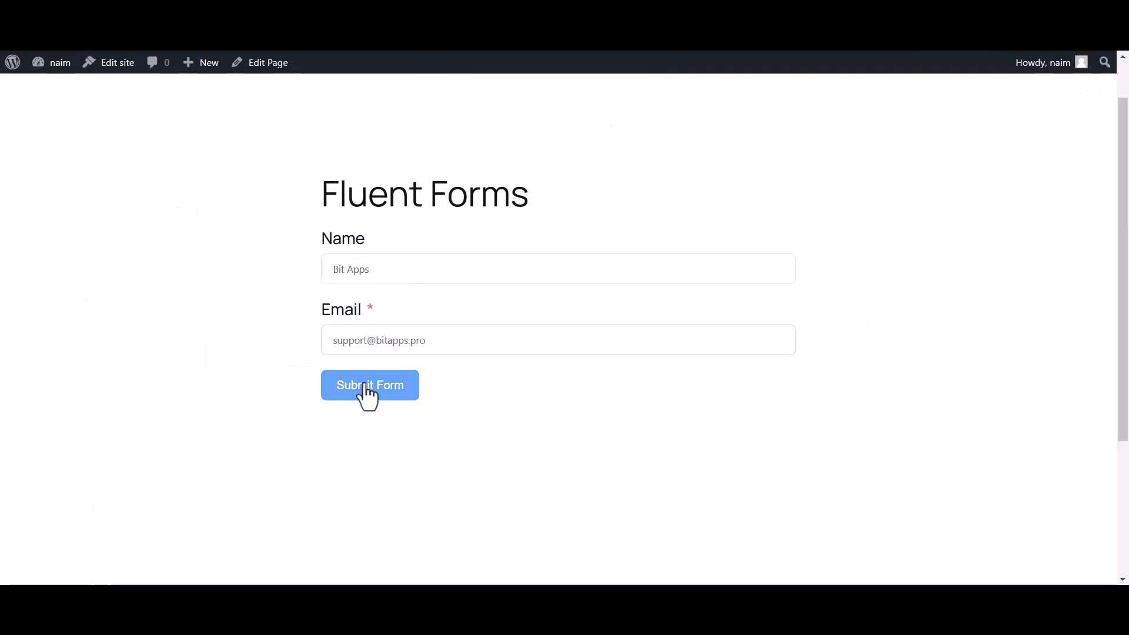
pyautogui.moveTo(333, 257); pyautogui.dragTo(747, 273)
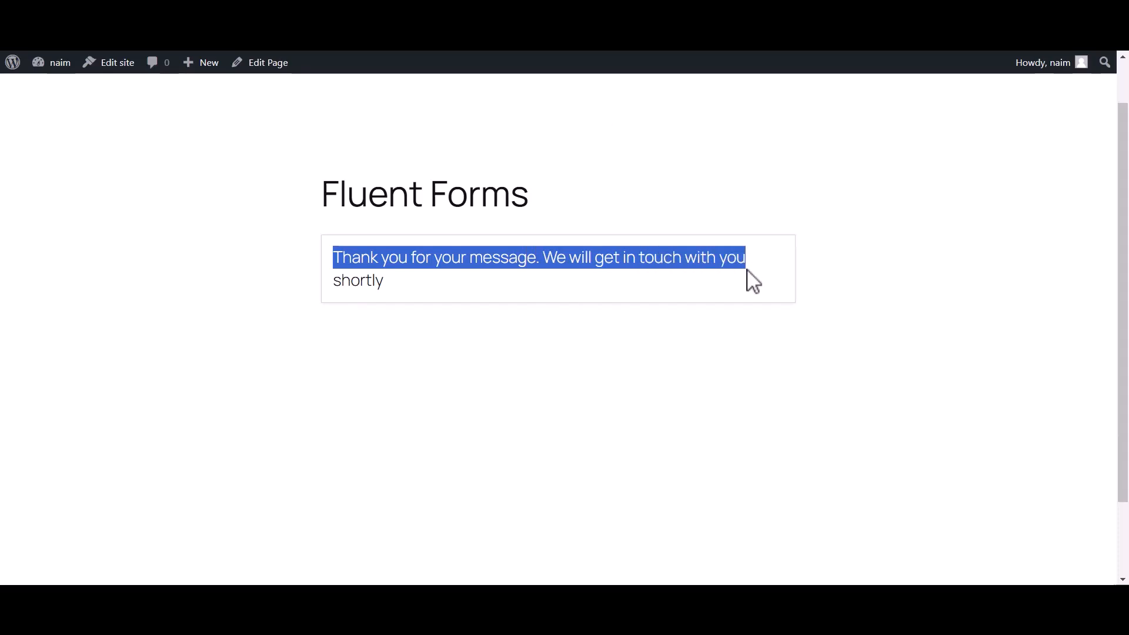
pyautogui.click(747, 274)
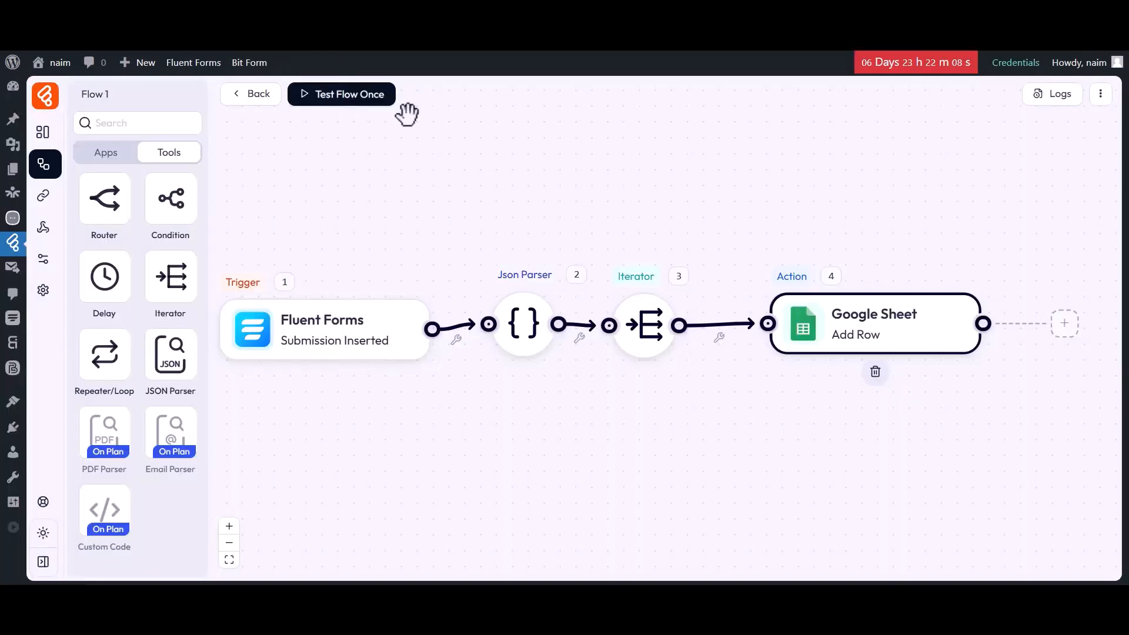
# Open the latest run's details in the flow's log history and examine the Json Parser entry
pyautogui.click(1058, 96)
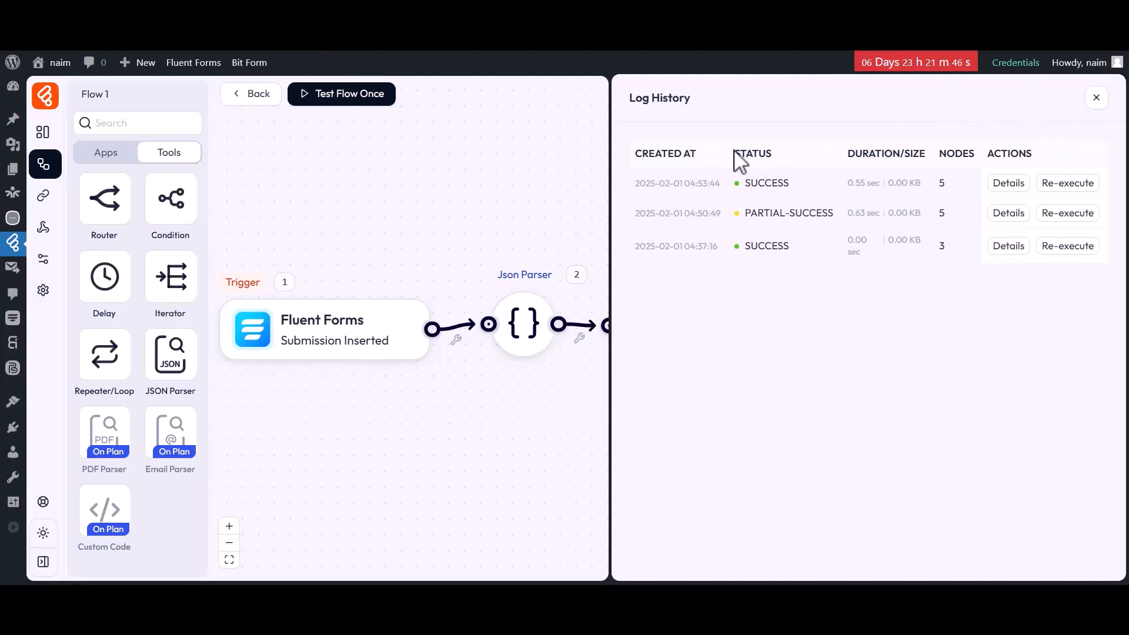
pyautogui.click(1007, 184)
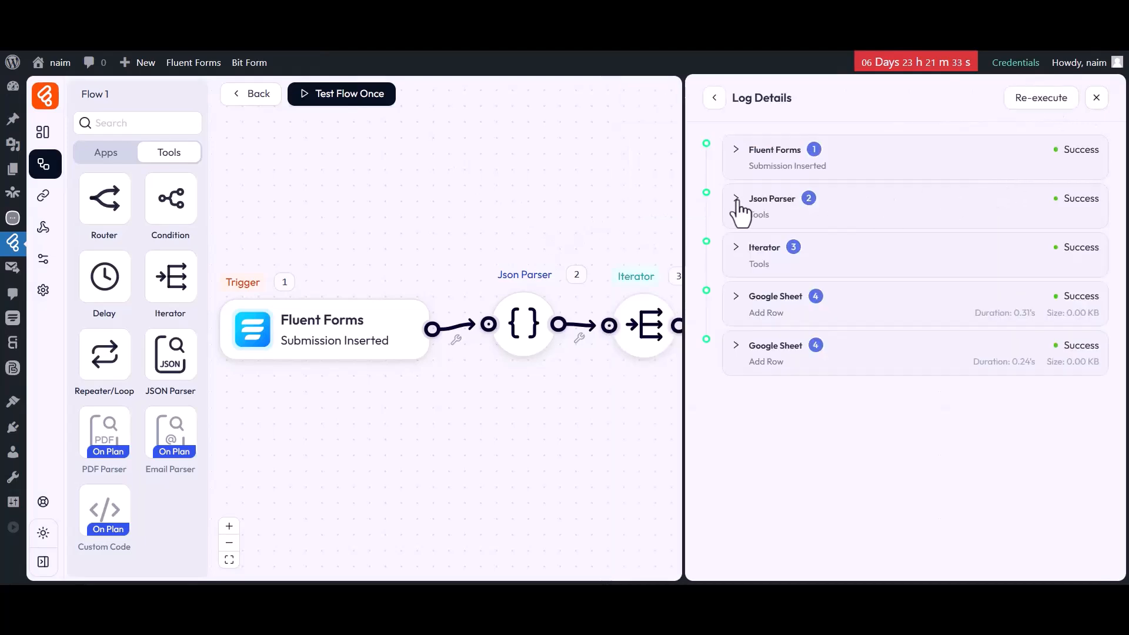
pyautogui.click(759, 206)
pyautogui.moveTo(731, 247); pyautogui.dragTo(853, 258)
pyautogui.click(853, 259)
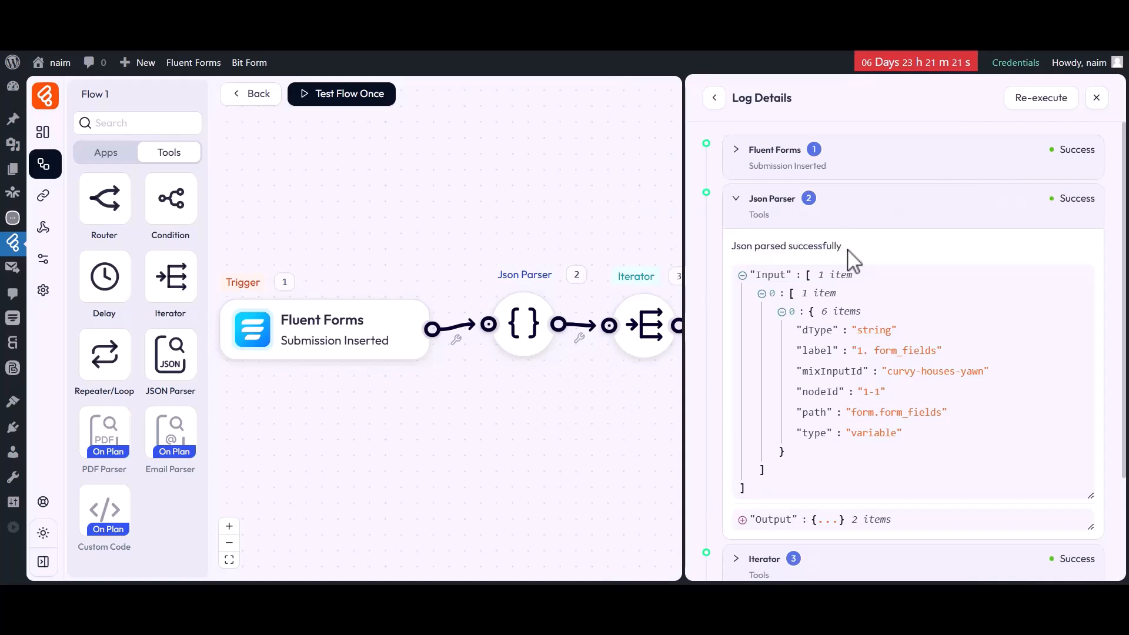
pyautogui.click(770, 218)
# Examine the Iterator and both Google Sheet entries of the latest run and close the log details
pyautogui.click(758, 250)
pyautogui.click(758, 252)
pyautogui.click(757, 296)
pyautogui.click(758, 298)
pyautogui.click(765, 341)
pyautogui.click(783, 346)
pyautogui.click(1094, 97)
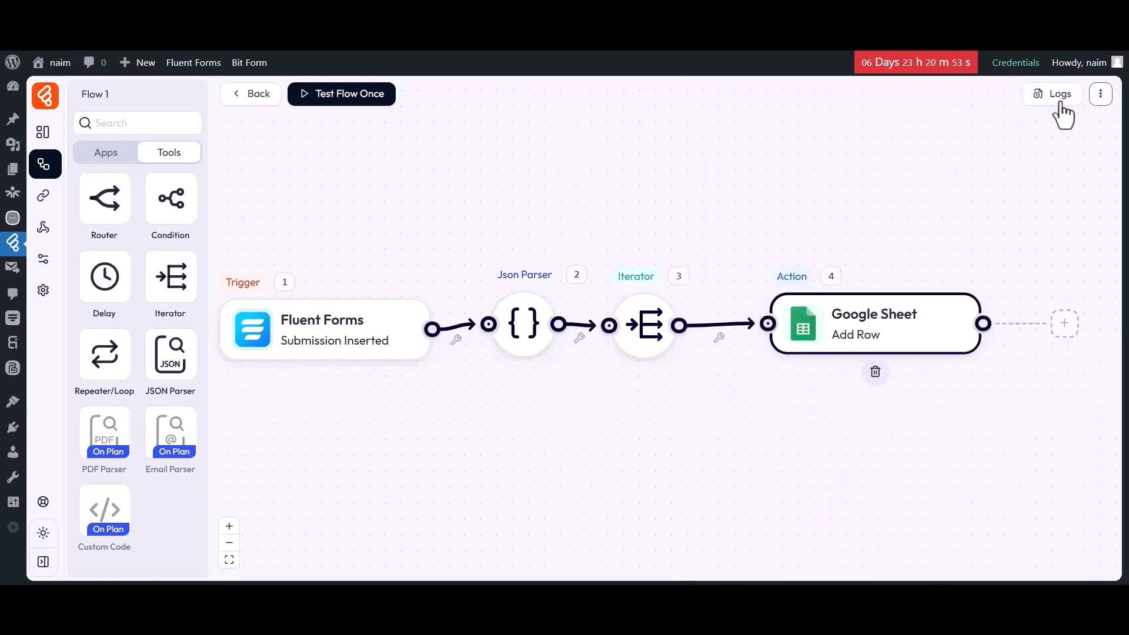